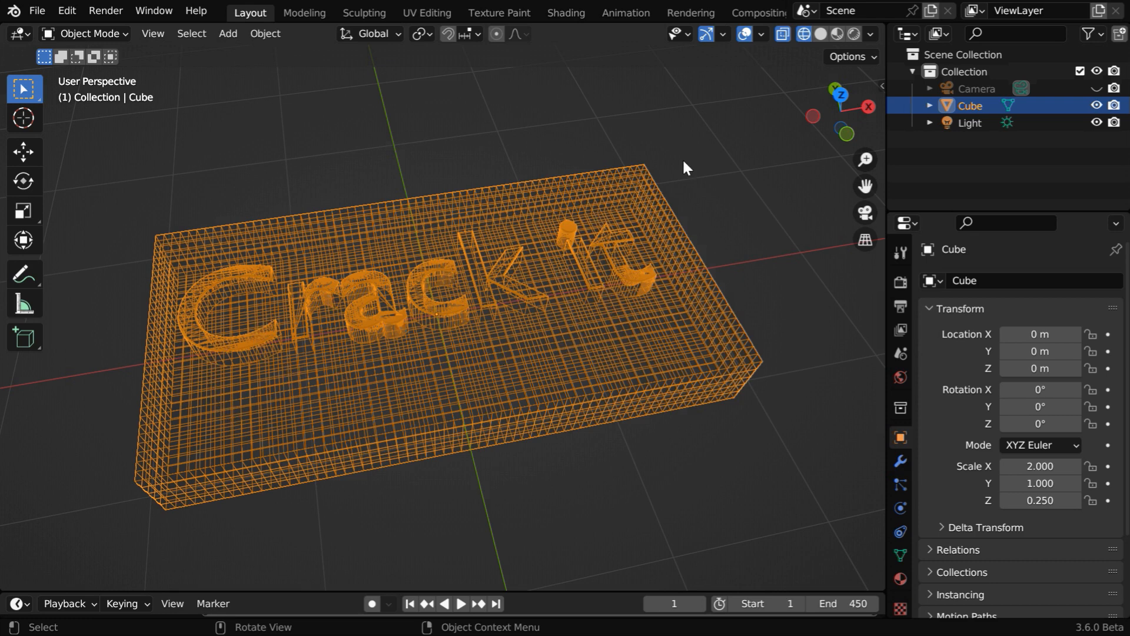
Show the text block in solid shading and open Cell Fracture for it, setting Recursion to 3.
click(821, 35)
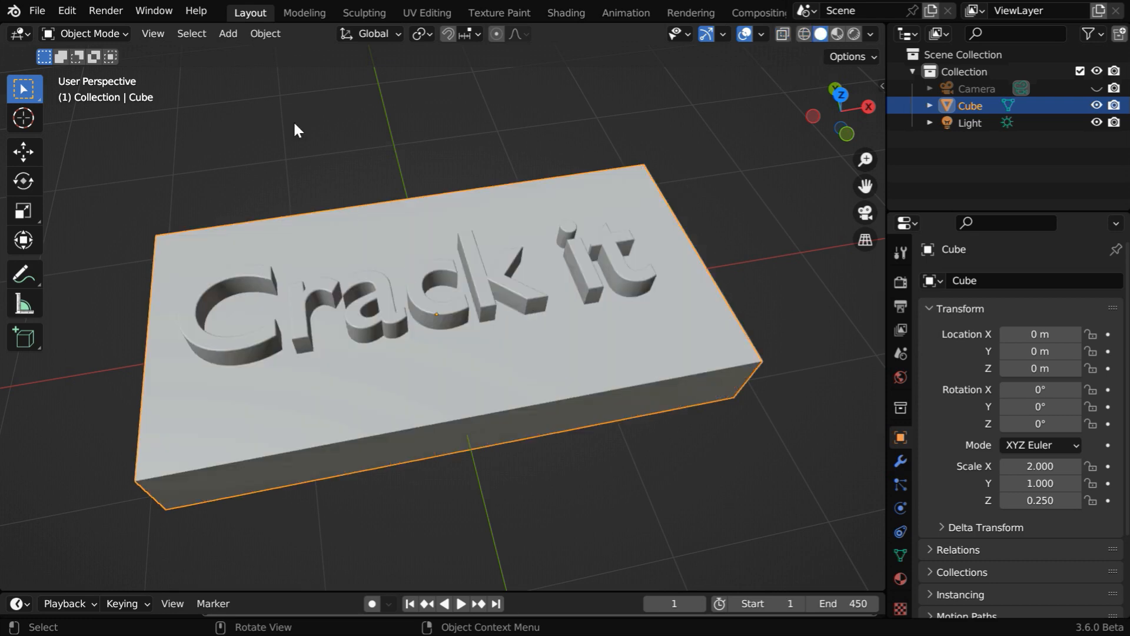
click(266, 33)
mouse_move(347, 527)
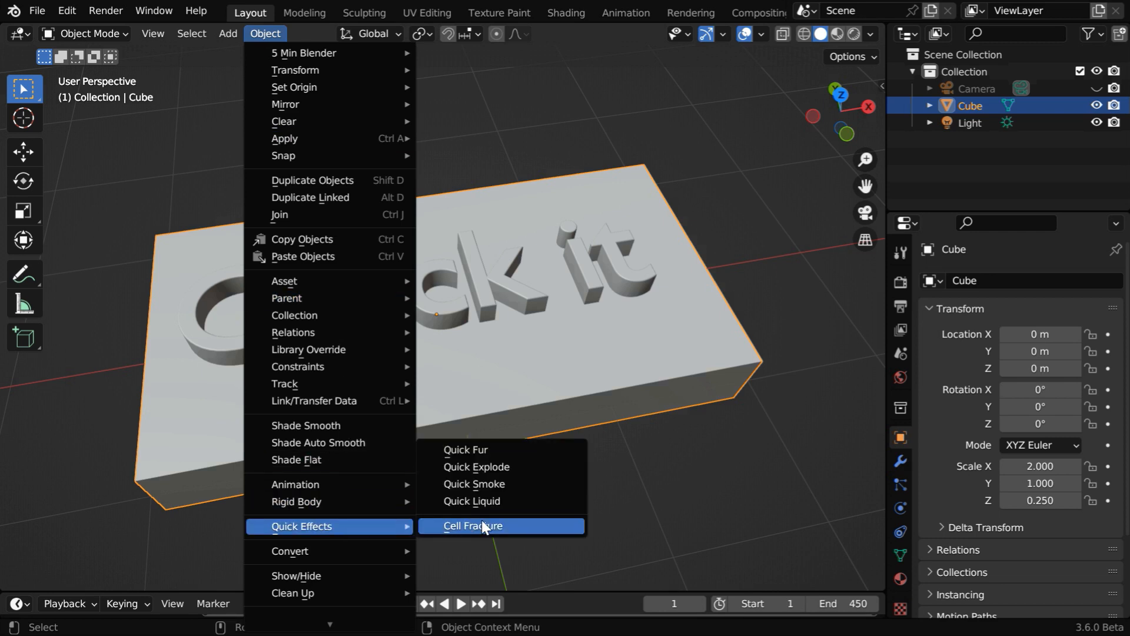
click(486, 523)
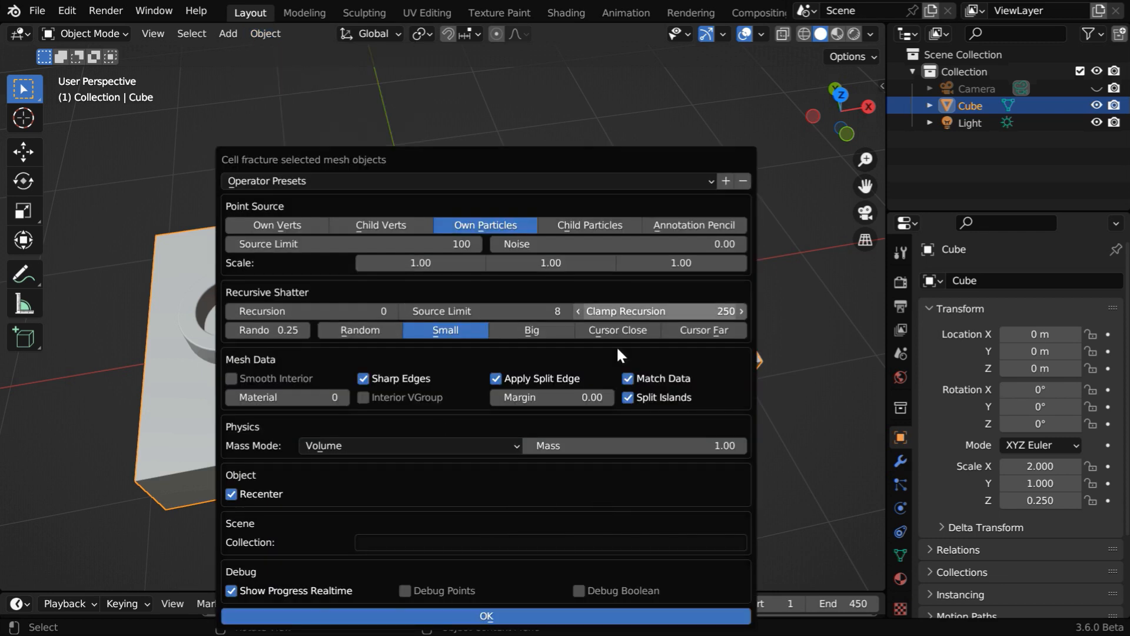
drag(608, 163, 606, 87)
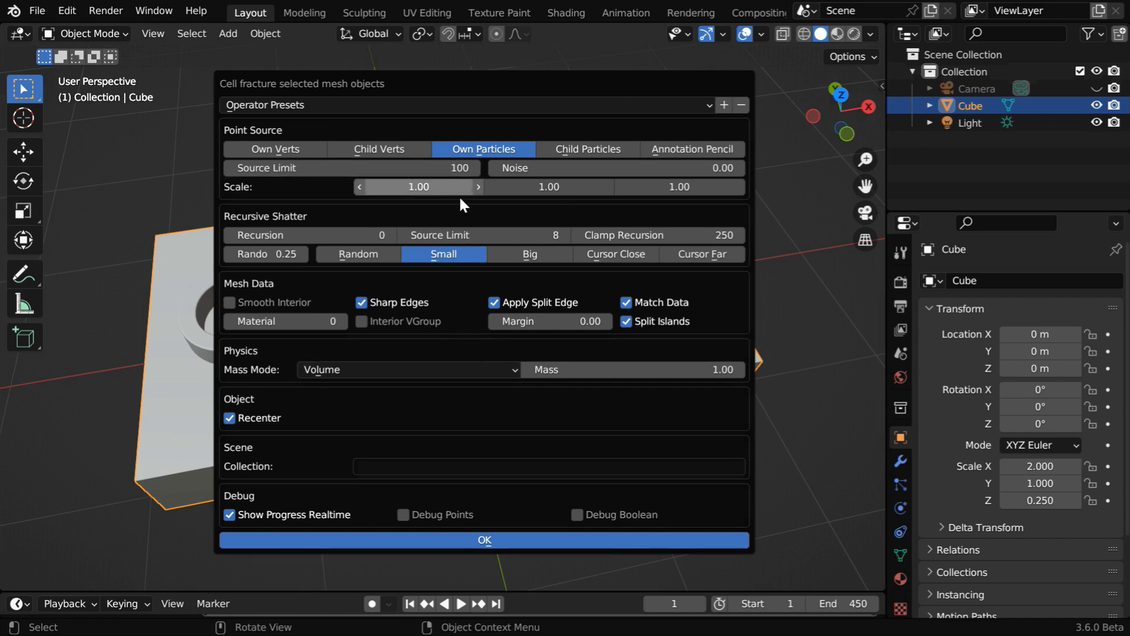
click(392, 235)
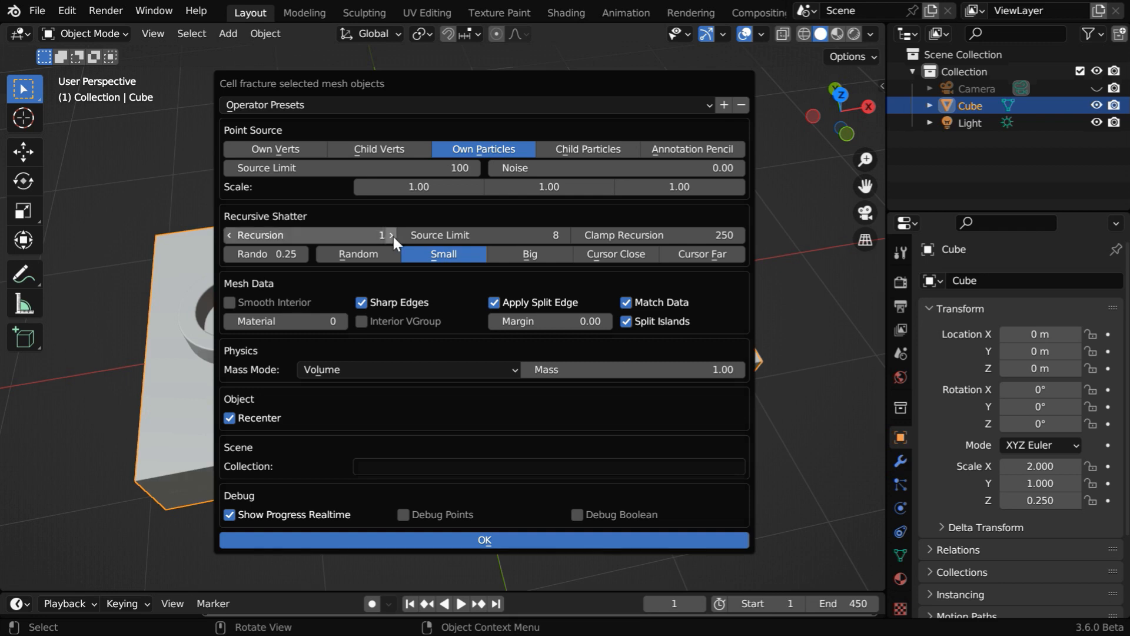
click(392, 236)
click(392, 236)
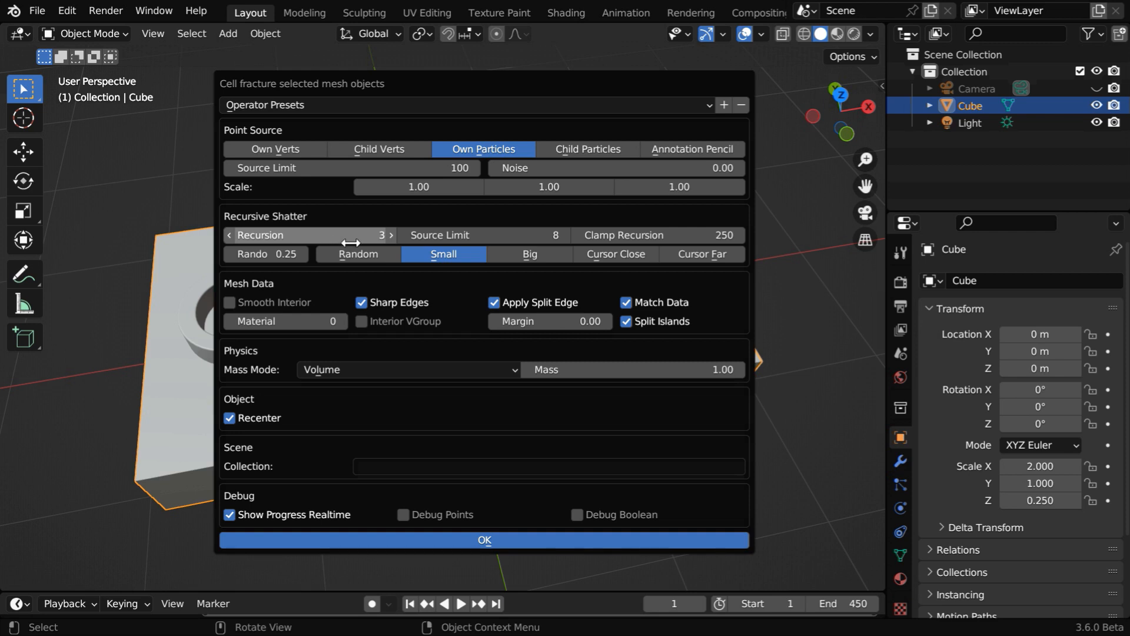
Set the recursive shatter to Big with Clamp Recursion 500 and run the fracture on the block.
click(531, 256)
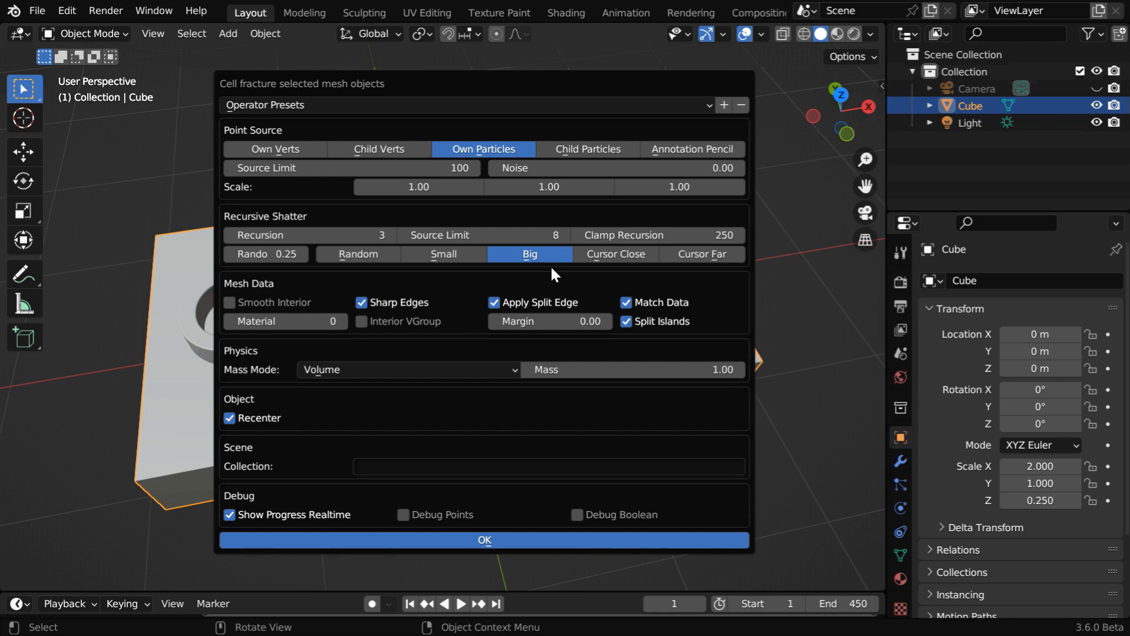
click(712, 237)
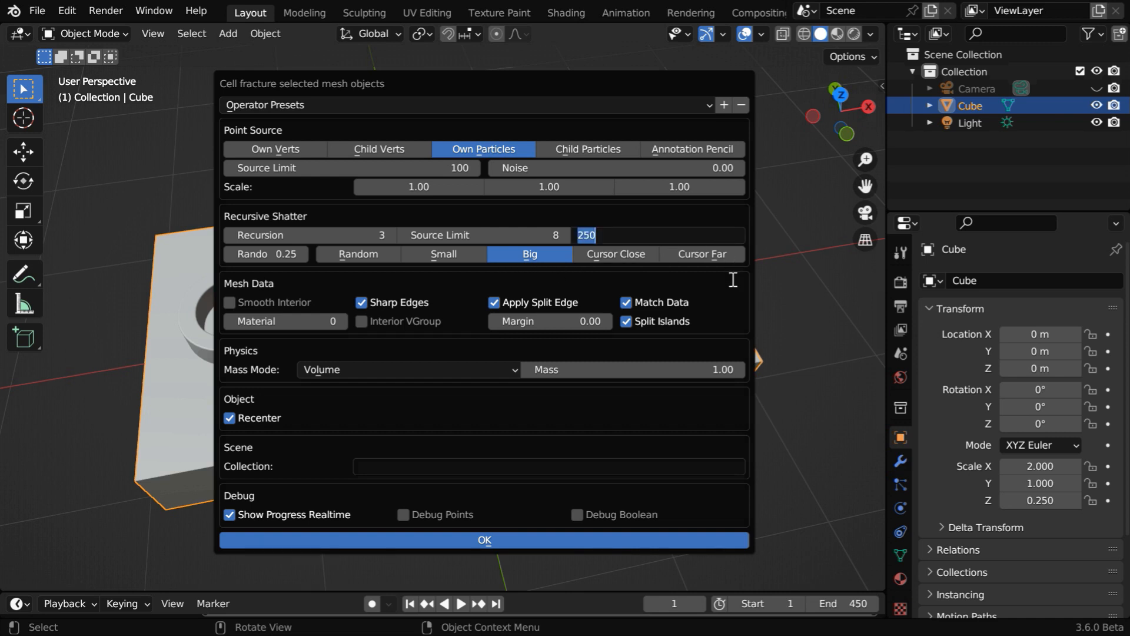
text(500)
key(Return)
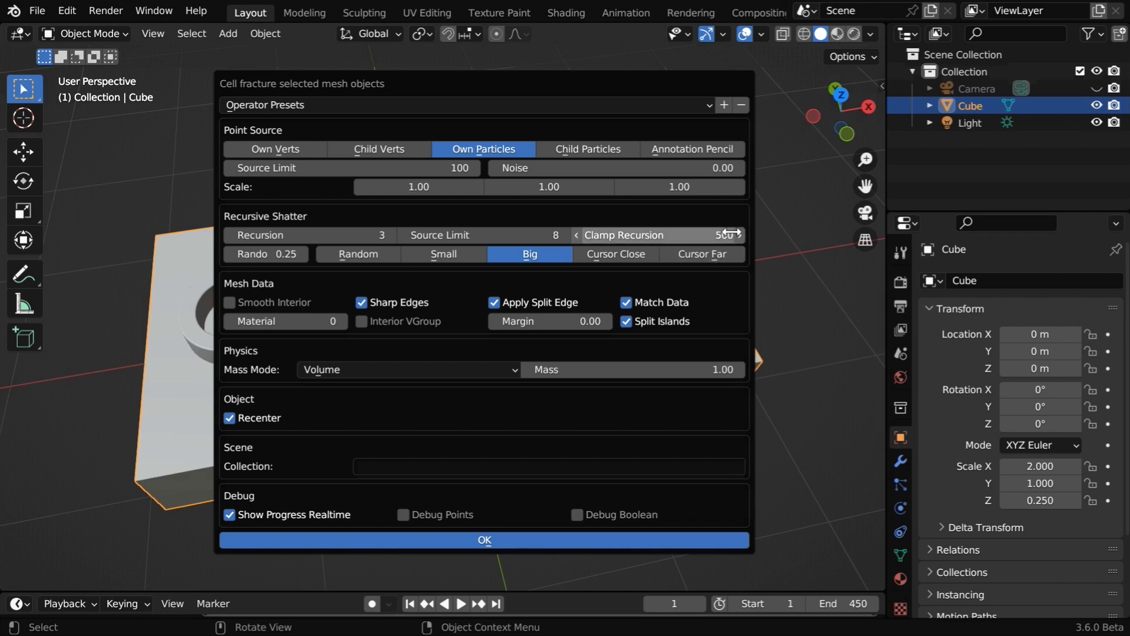
click(550, 540)
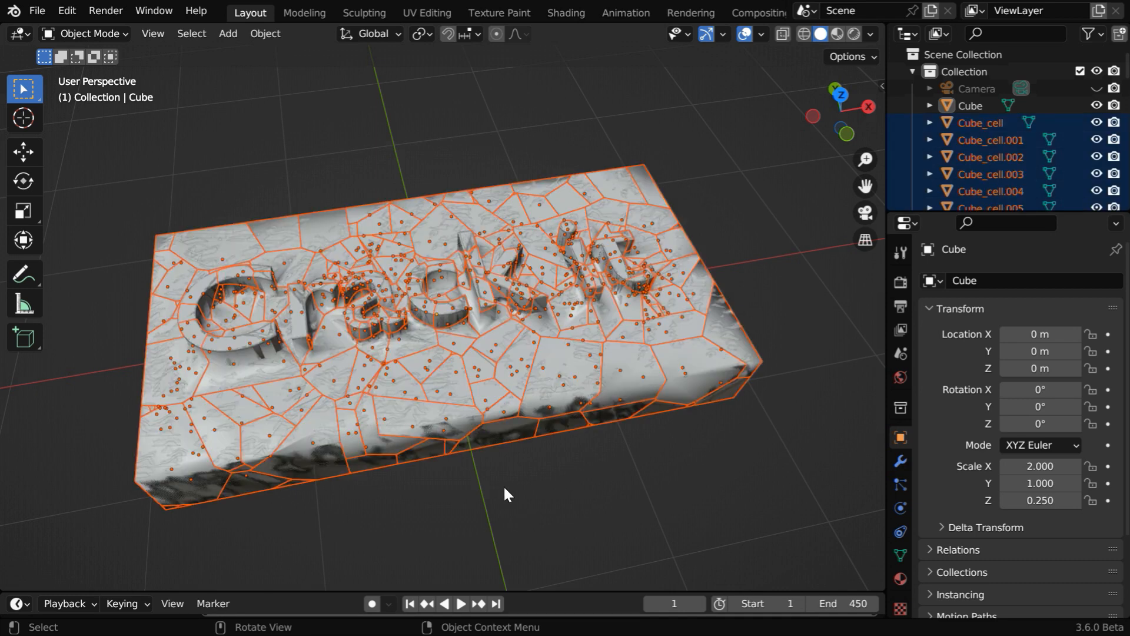
Apply Shade Auto Smooth to the fractured cells and delete the original Cube.
click(250, 33)
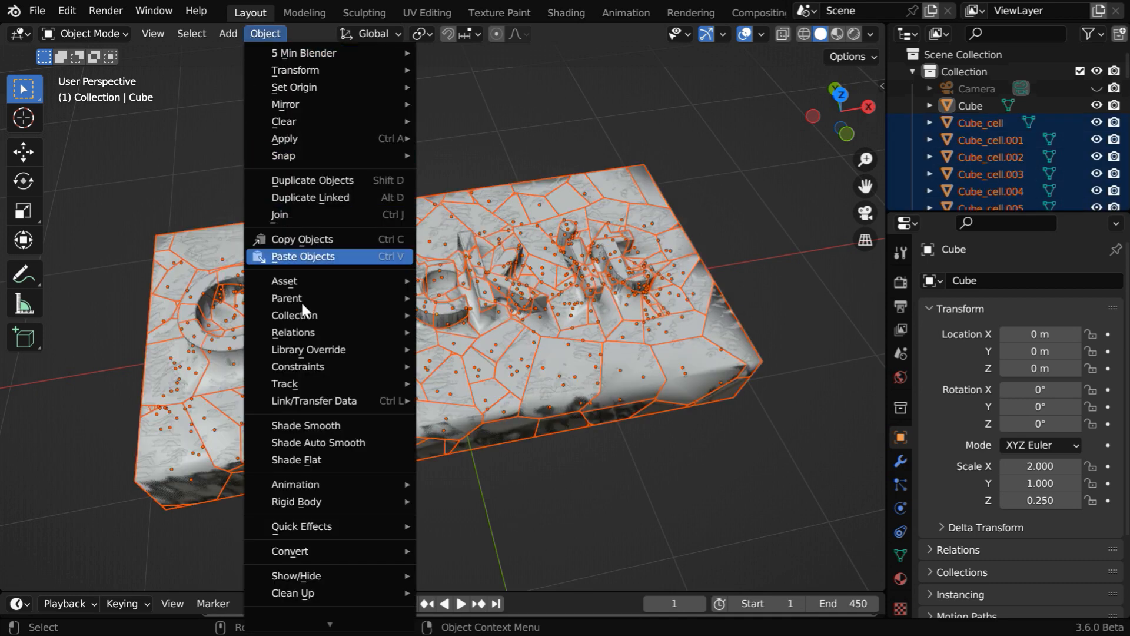
click(332, 443)
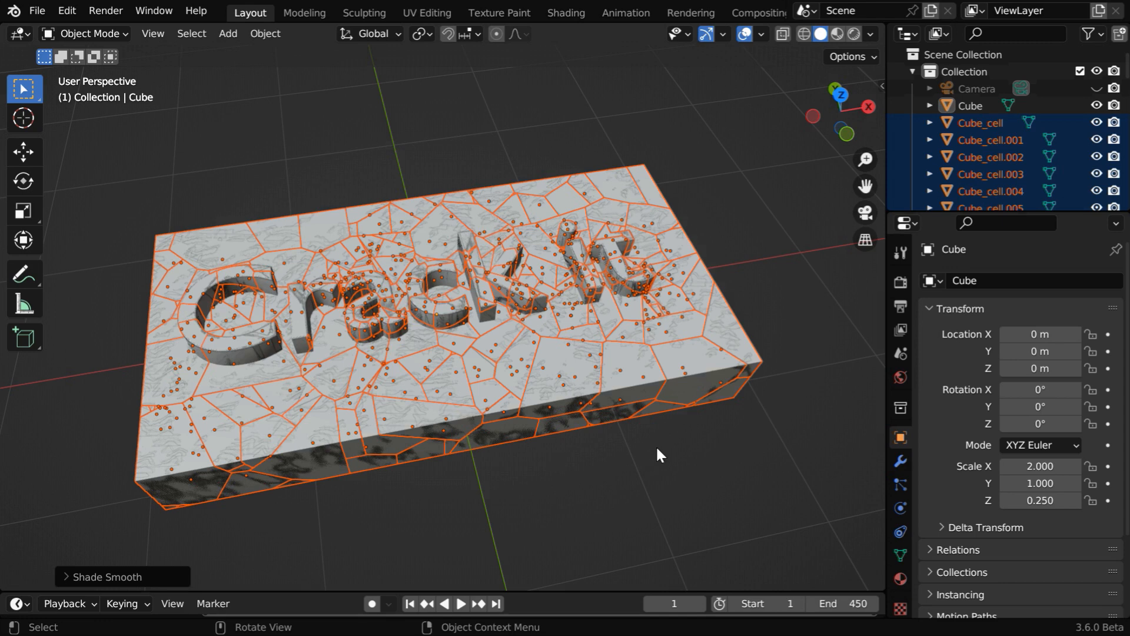
right_click(971, 105)
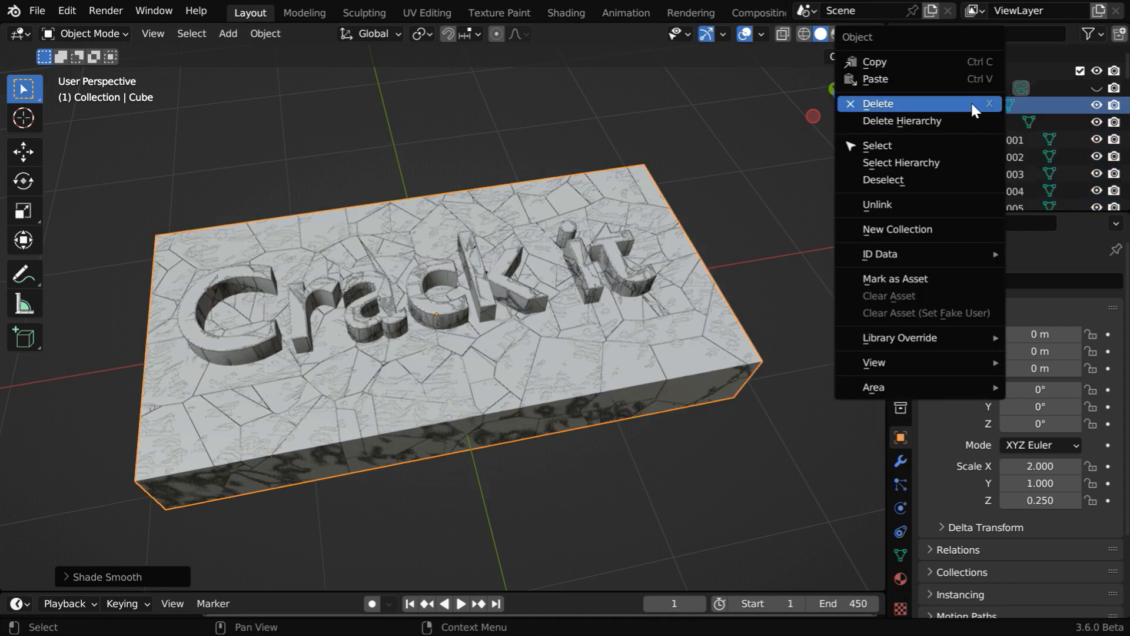
click(910, 103)
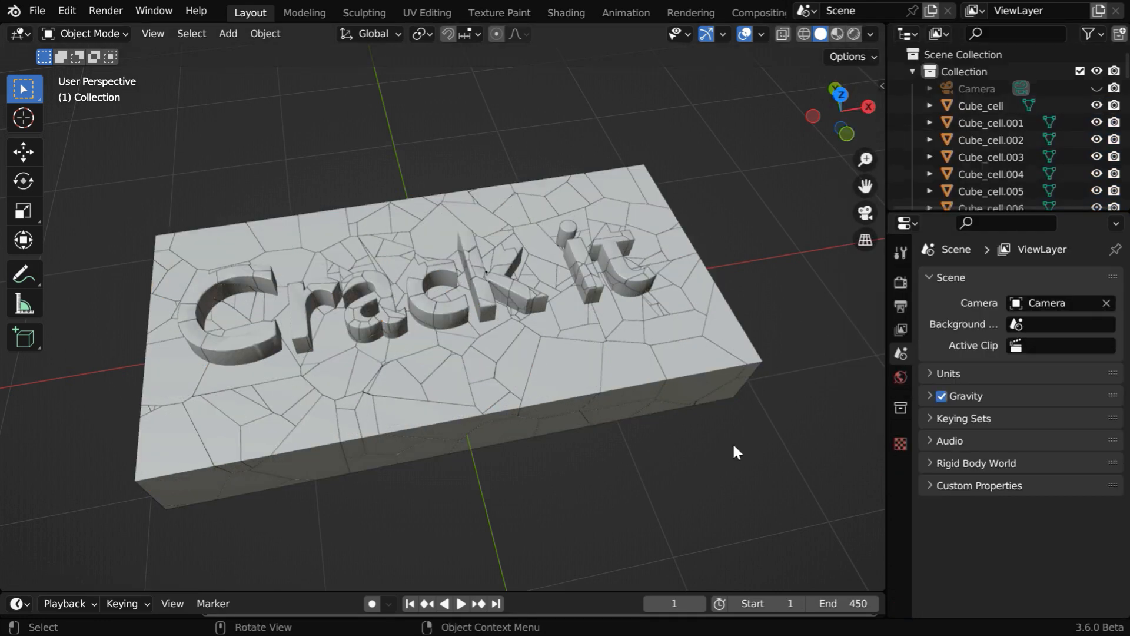
Switch the viewport to rendered shading and inspect the cracks on the fractured block up close.
mouse_move(710, 438)
middle_down()
mouse_move(700, 458)
mouse_move(714, 443)
middle_up()
click(854, 35)
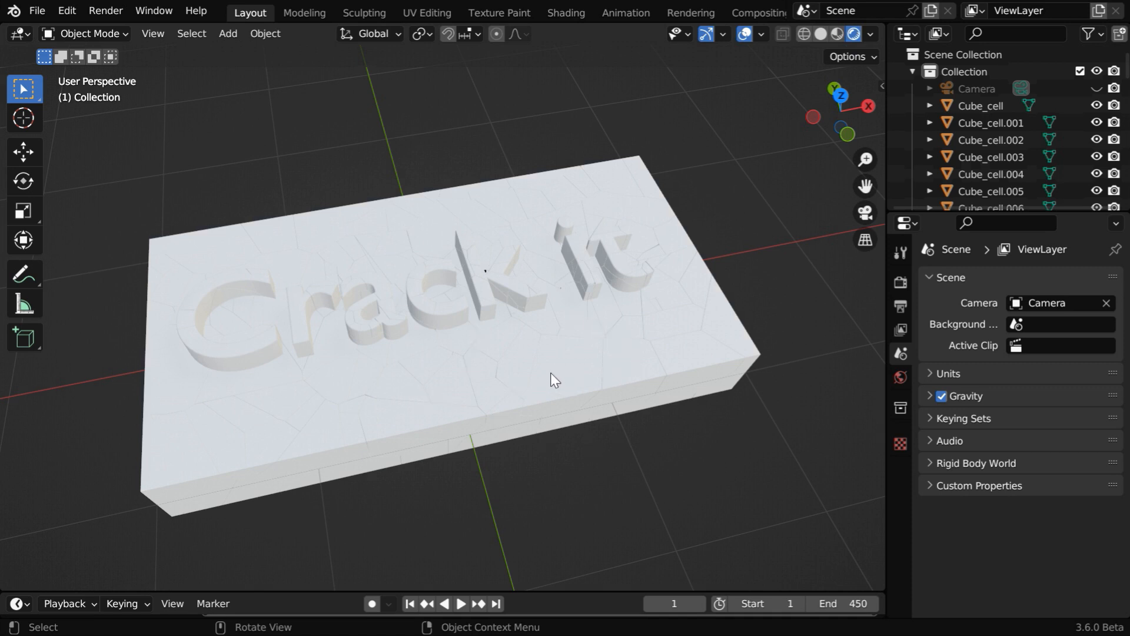
ctrl+middle_drag(550, 373, 555, 344)
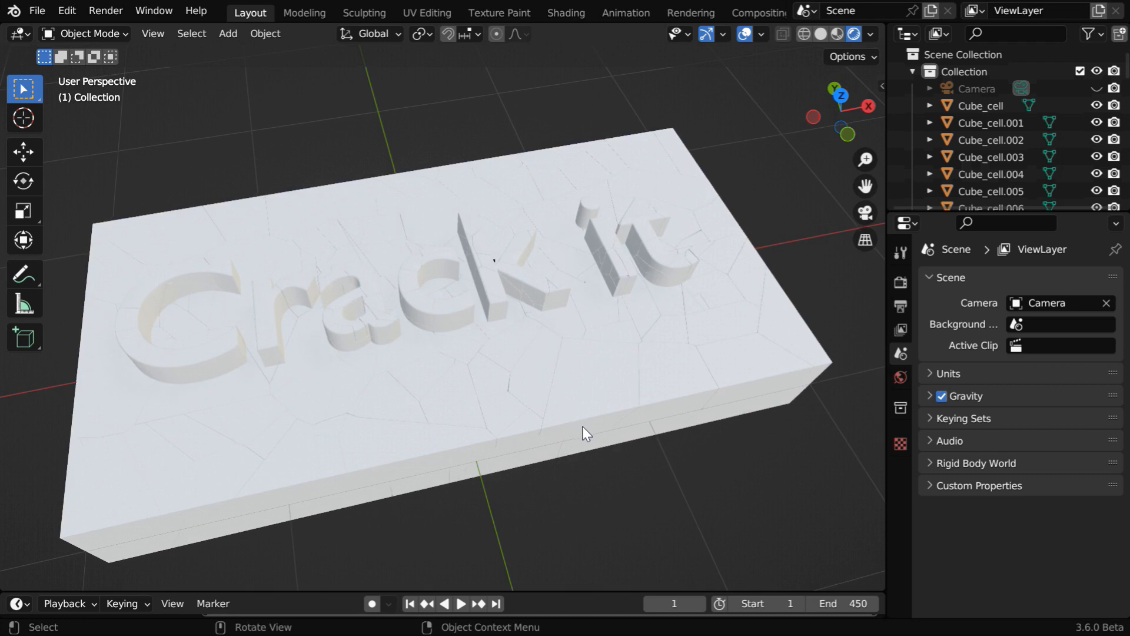
mouse_move(578, 348)
ctrl+middle_down()
mouse_move(566, 316)
mouse_move(574, 330)
ctrl+middle_up()
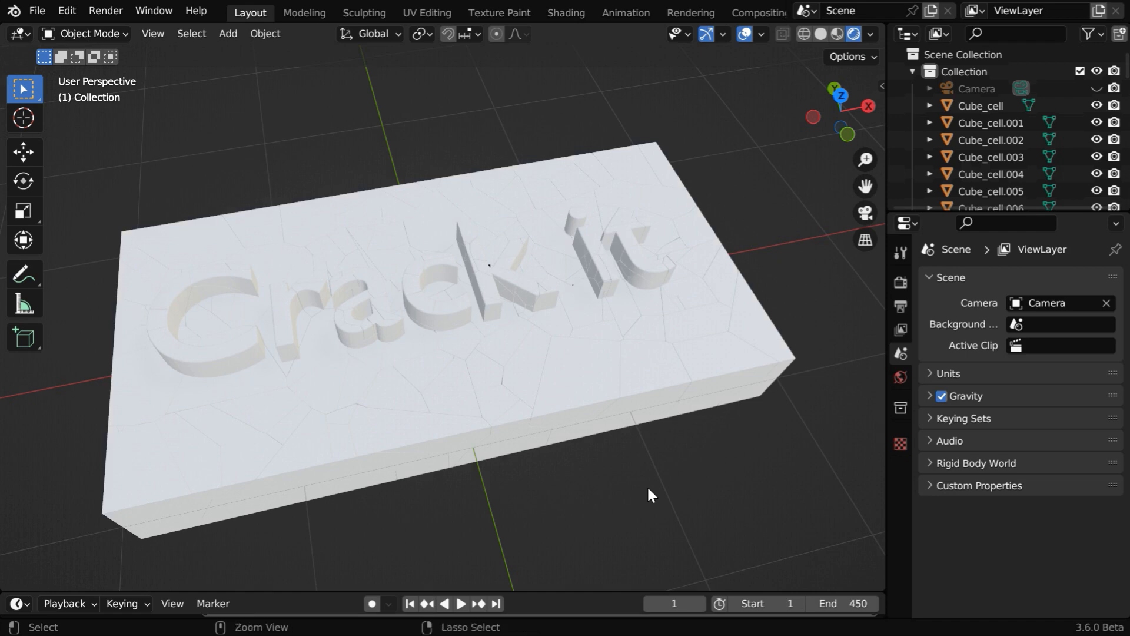
Undo the Cube's deletion, the auto smoothing and the cell fracture.
key(ctrl+z)
key(ctrl+z)
key(ctrl+z)
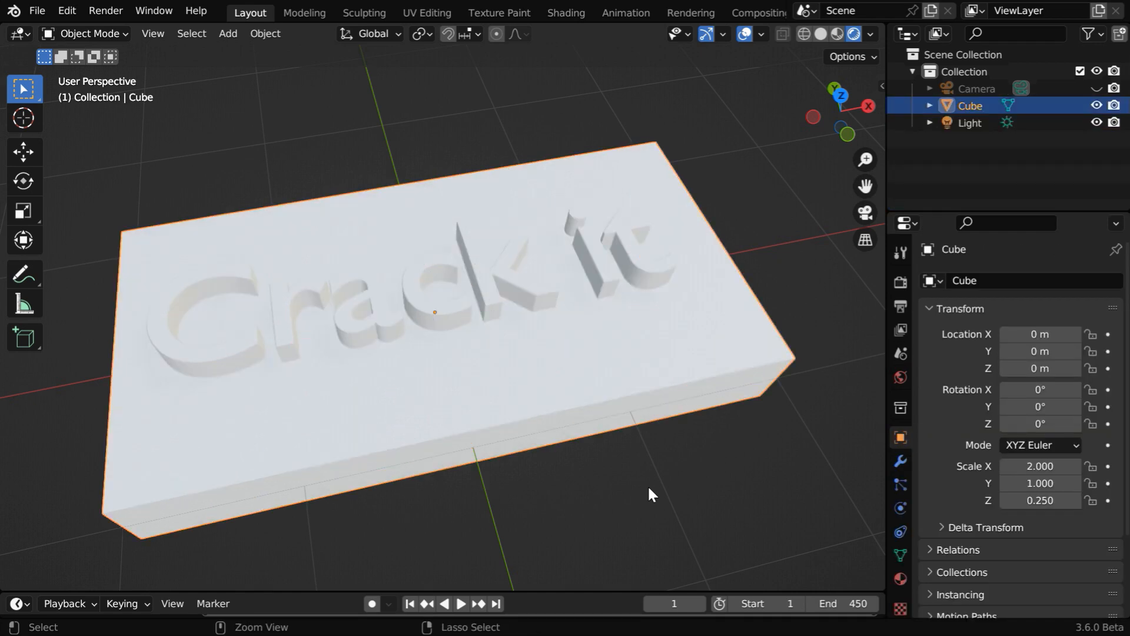
Add a second material slot with a new material to the Cube and make its base color black with Value 0.
click(899, 577)
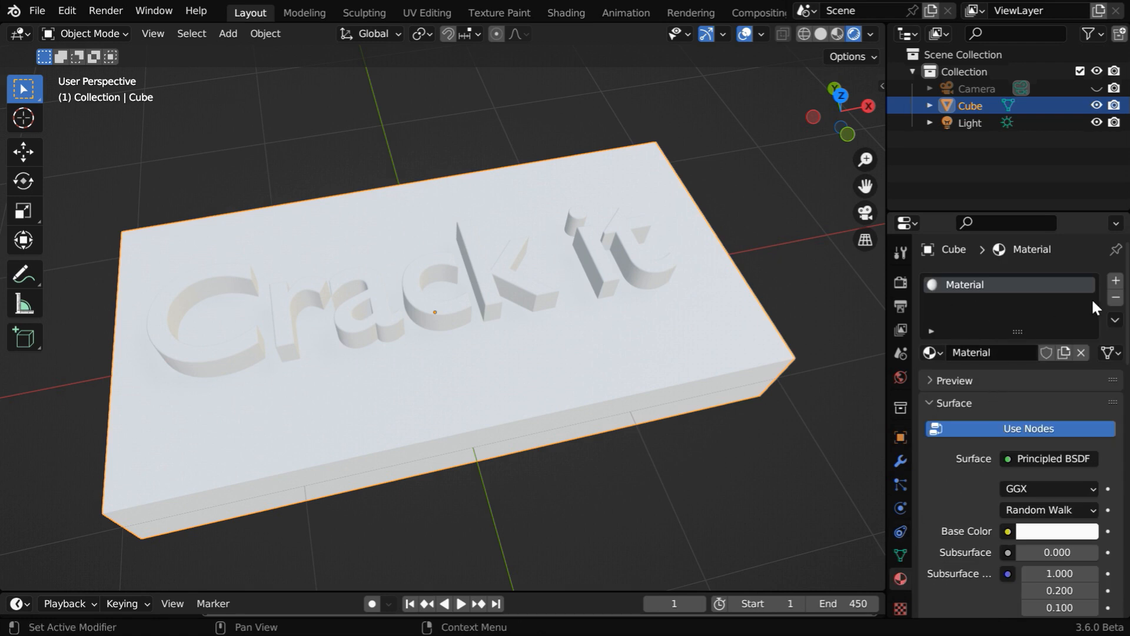
click(1115, 282)
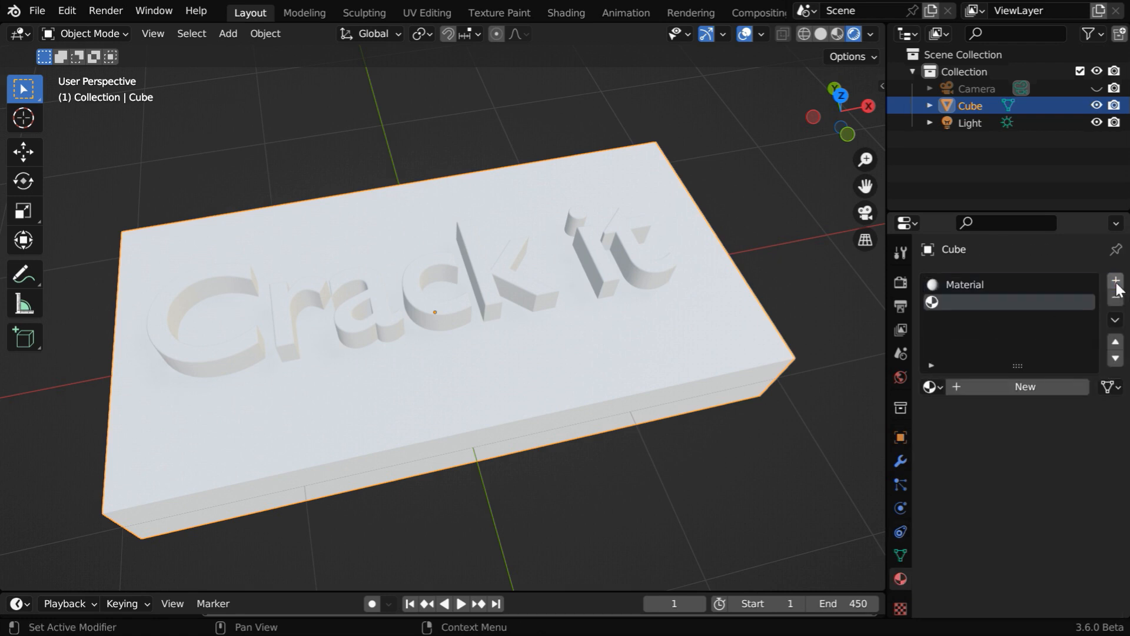
click(1031, 386)
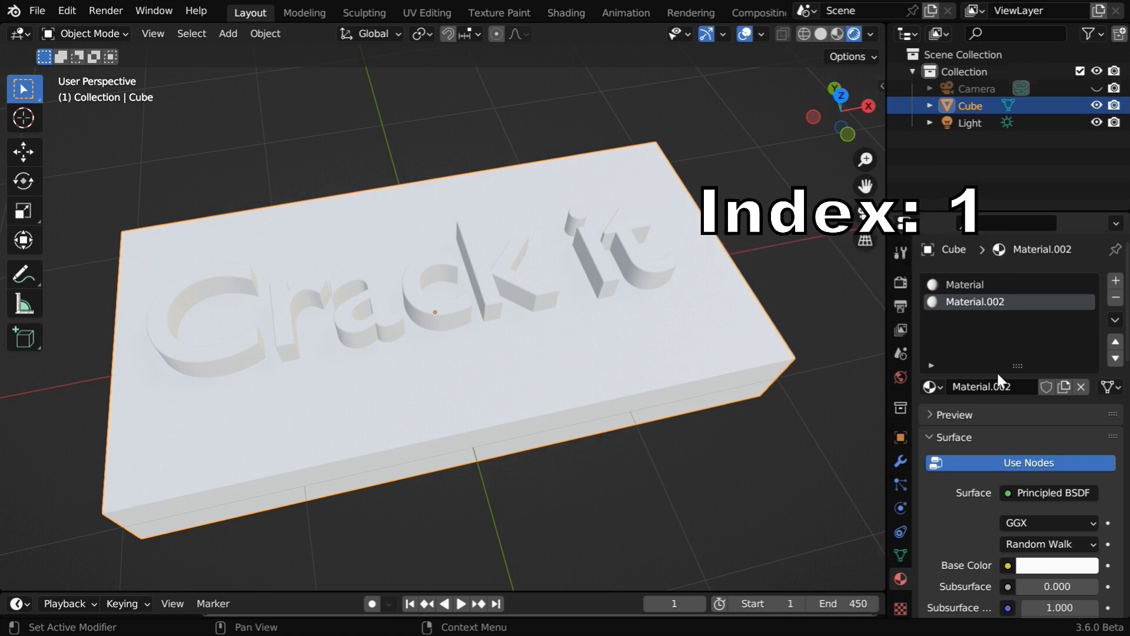
click(1031, 567)
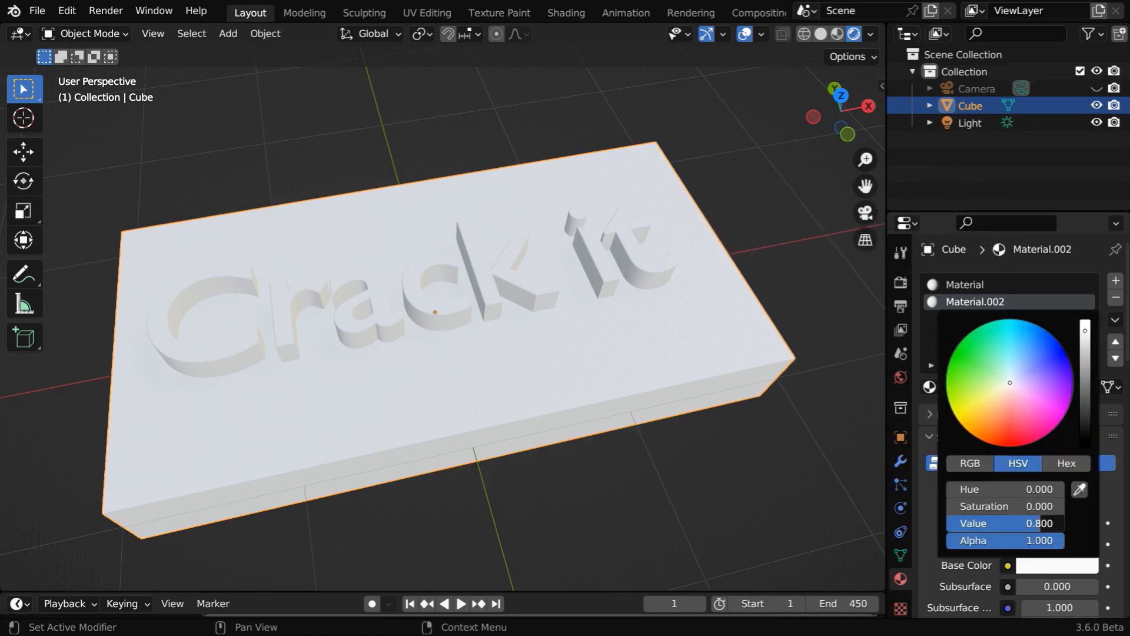
click(1031, 523)
text(0)
key(Return)
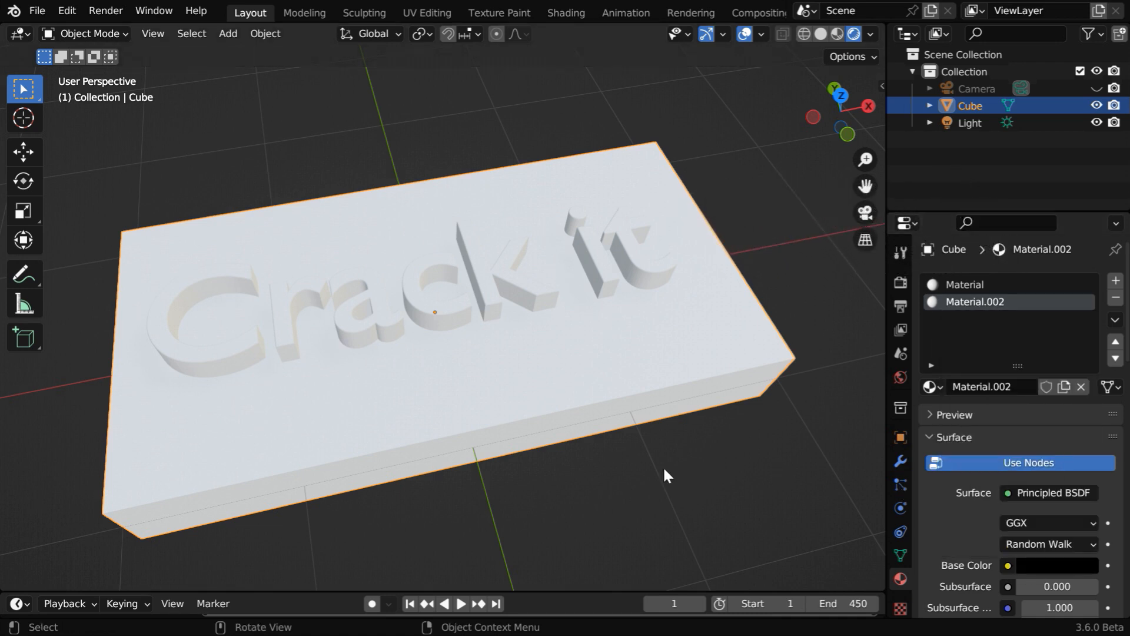
Fracture the Cube again with Cell Fracture, using a very small Margin and Material index 1 for the interior faces.
click(264, 33)
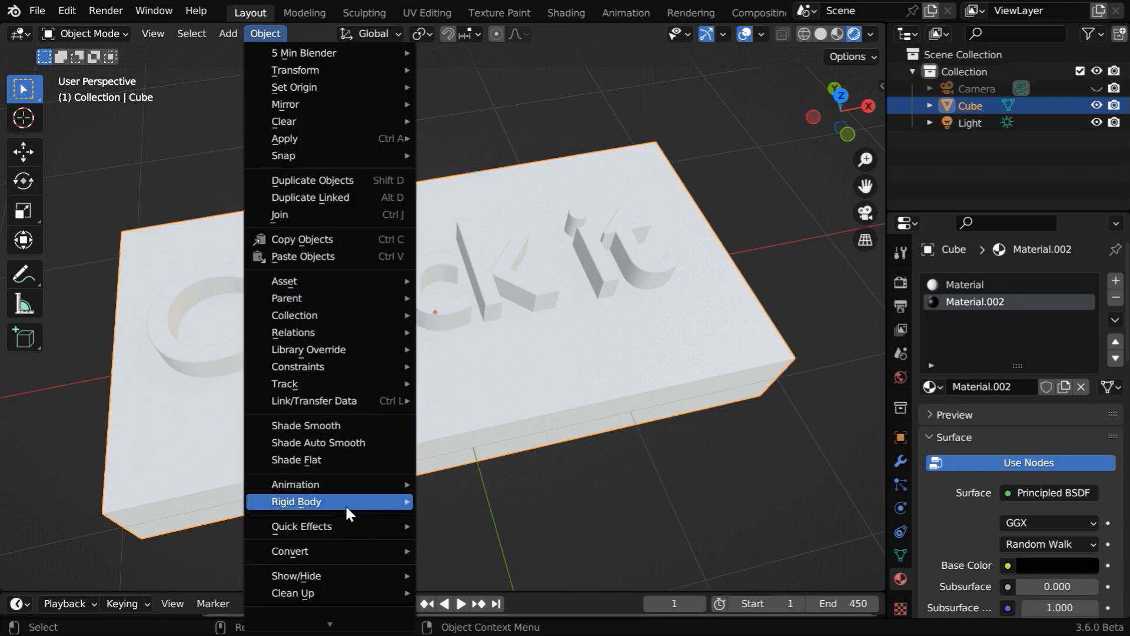
mouse_move(376, 524)
click(481, 525)
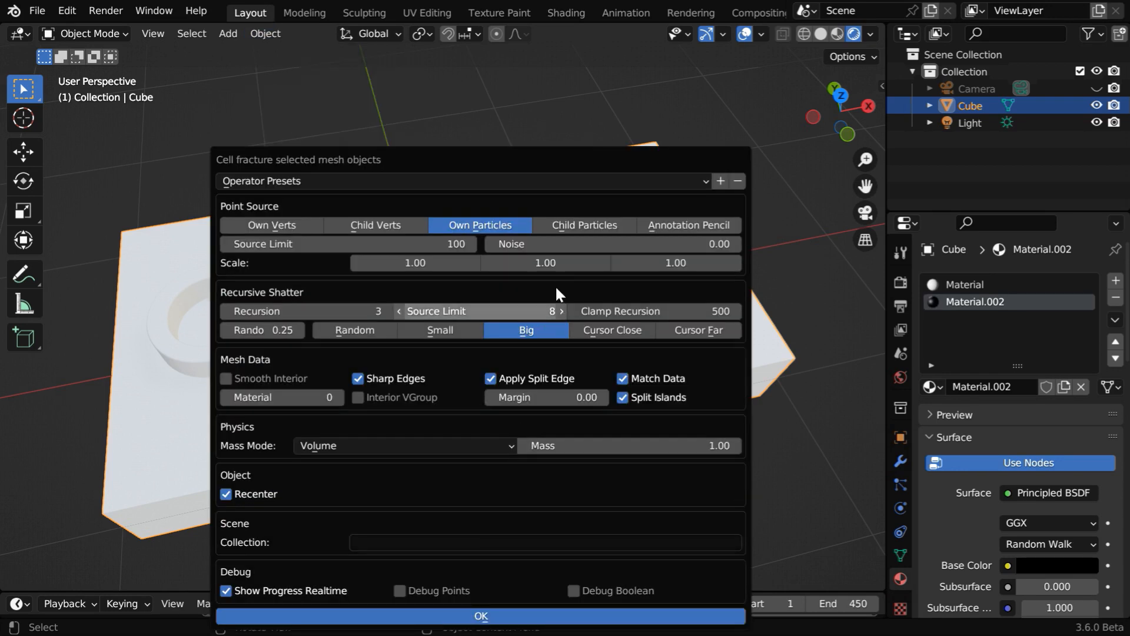
drag(588, 162, 594, 83)
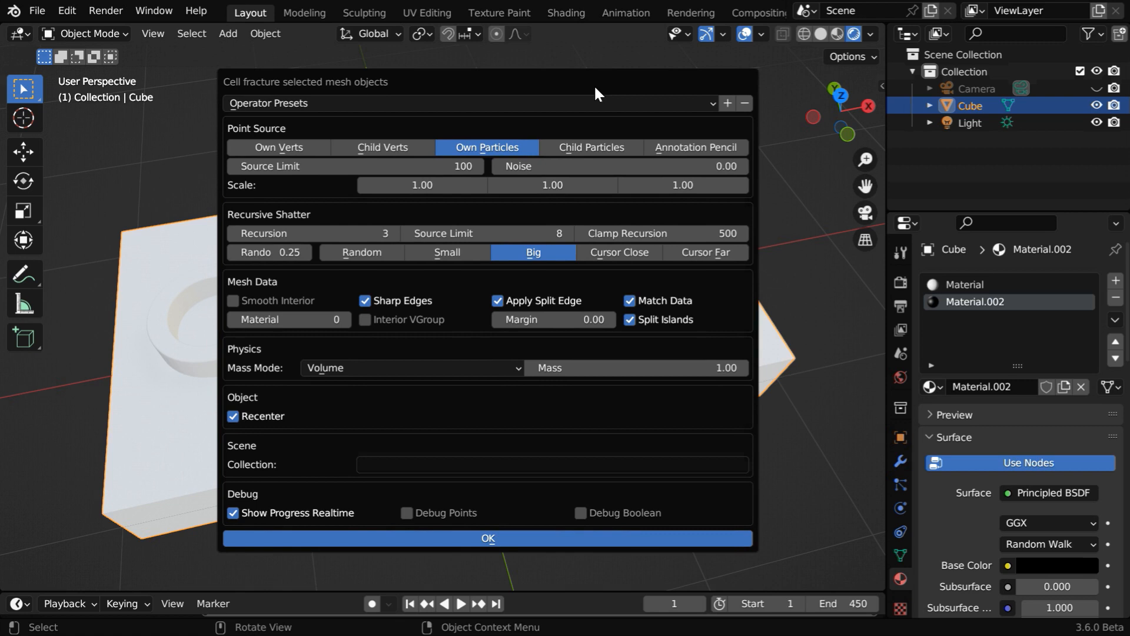
click(580, 323)
text(.)
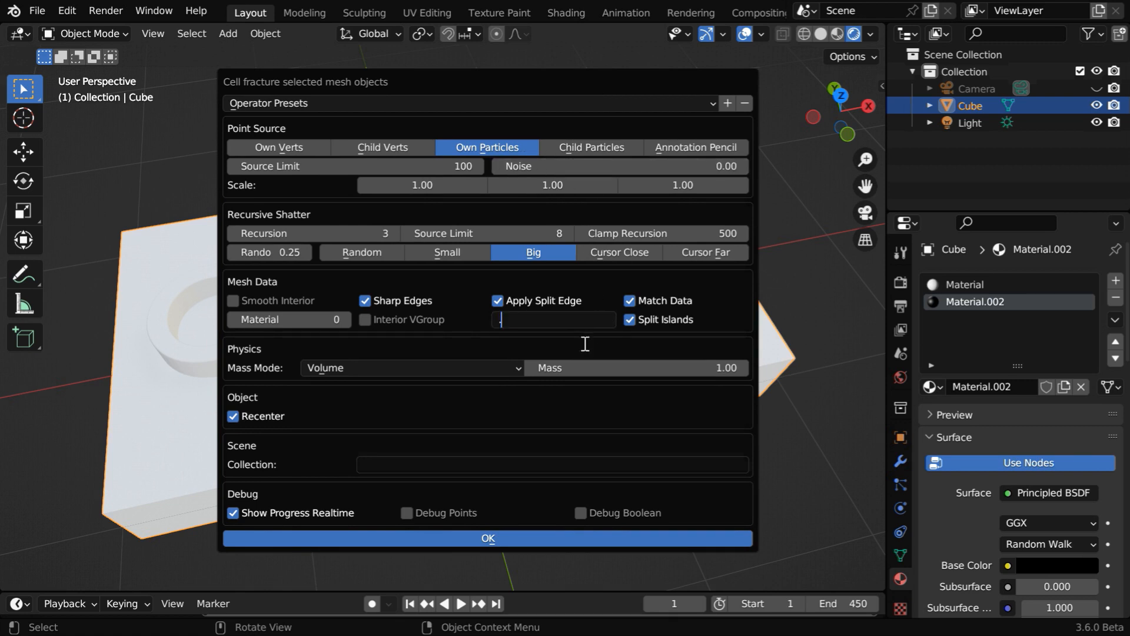
text(000)
key(Return)
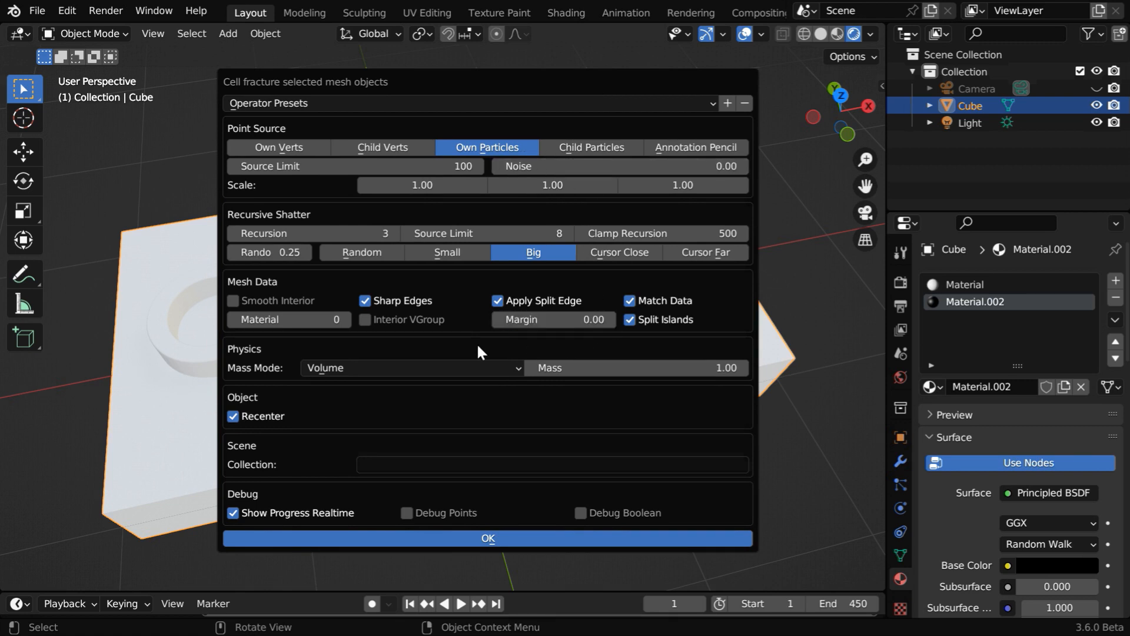
click(342, 321)
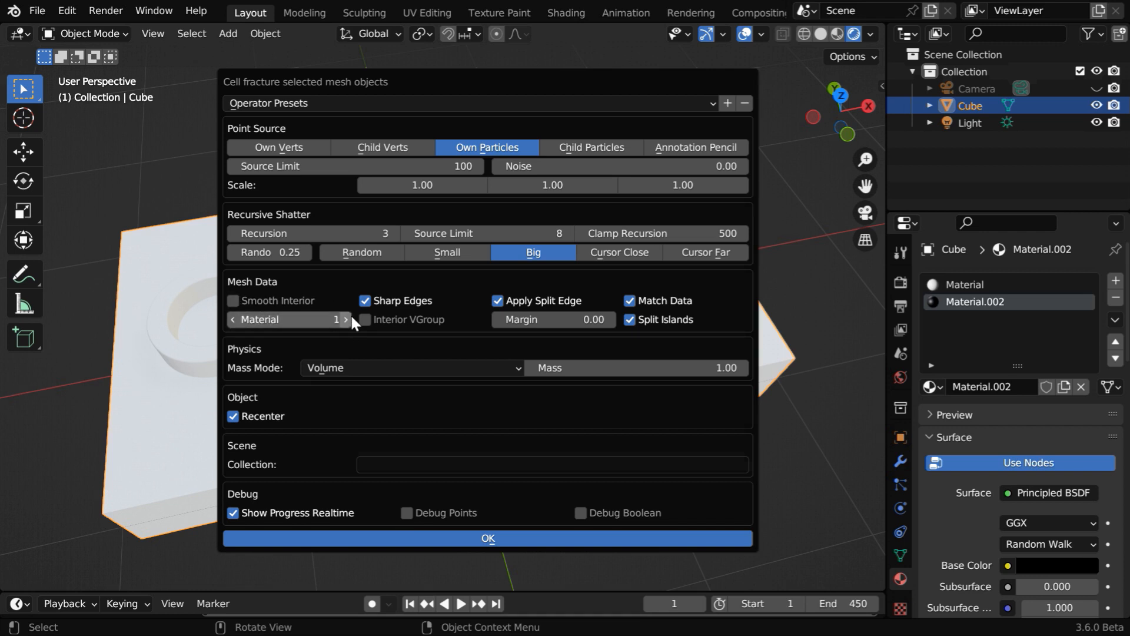
click(545, 535)
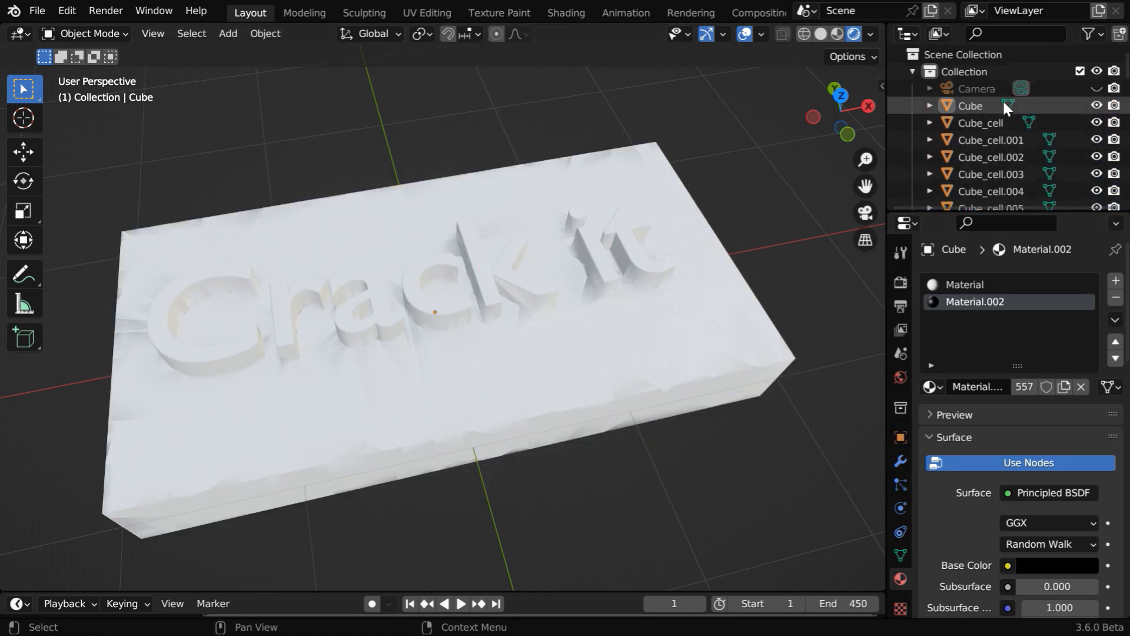
Hide the original Cube in the viewport and in renders, and apply Shade Auto Smooth to all fractured cells.
click(1096, 105)
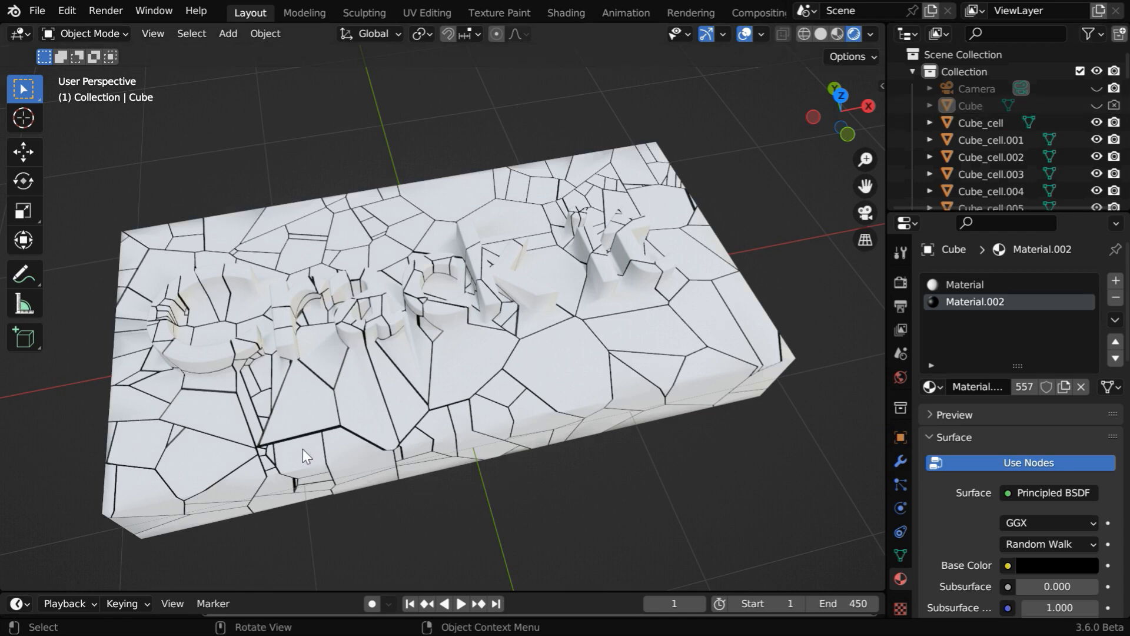
mouse_move(649, 465)
middle_down()
mouse_move(626, 454)
mouse_move(656, 444)
middle_up()
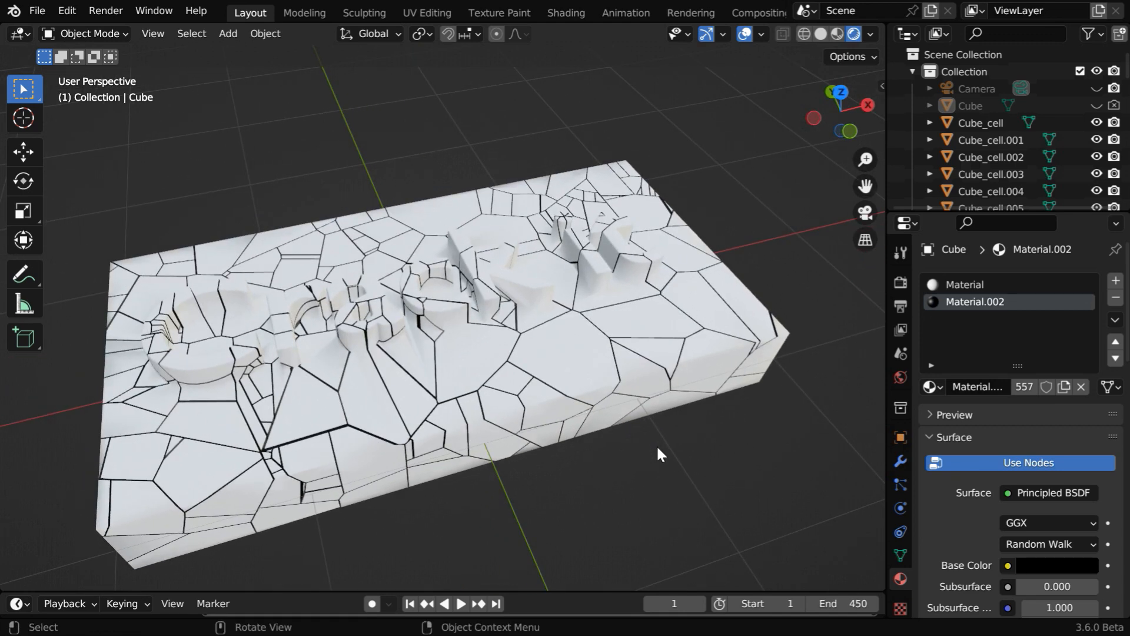
key(a)
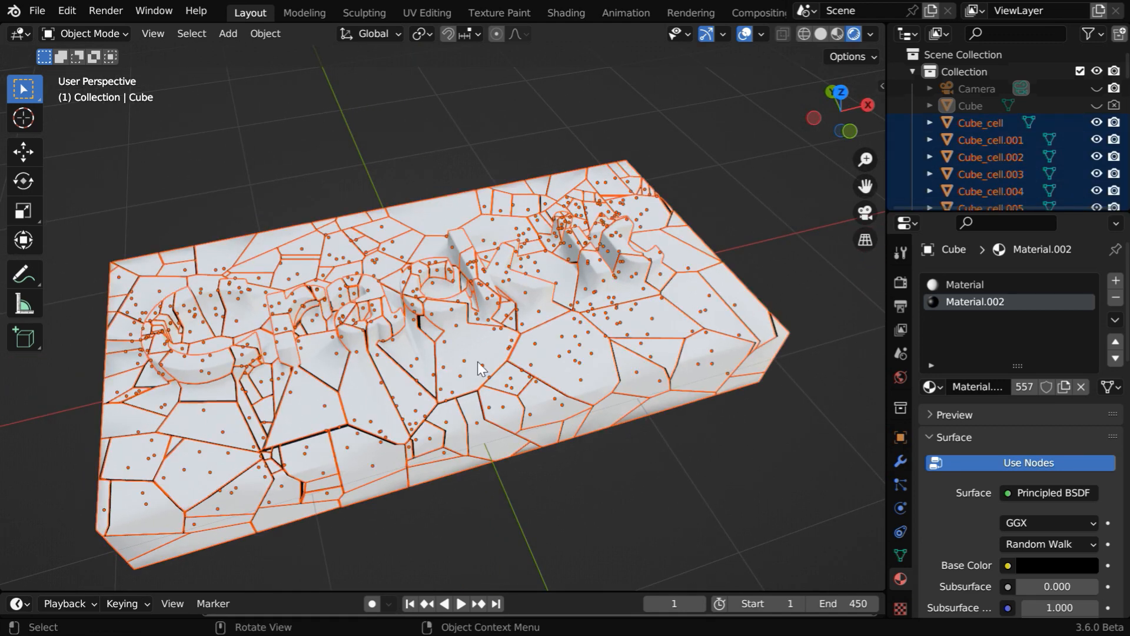
click(265, 36)
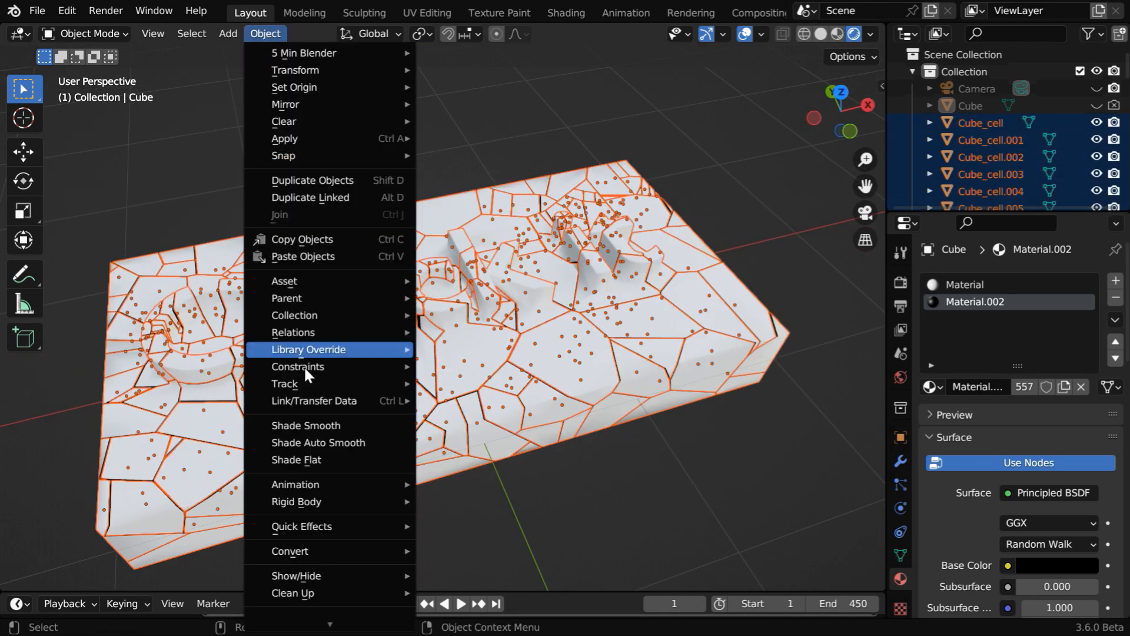
click(323, 442)
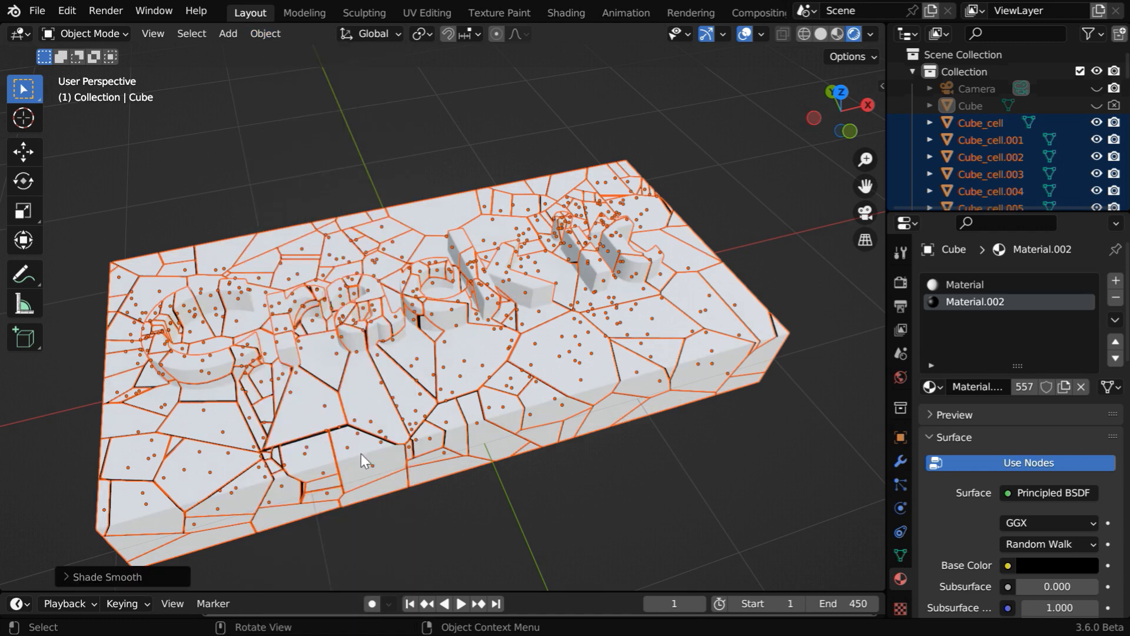
Inspect the black interior faces by pulling two cells out of the block's top surface, cancelling each move.
click(548, 510)
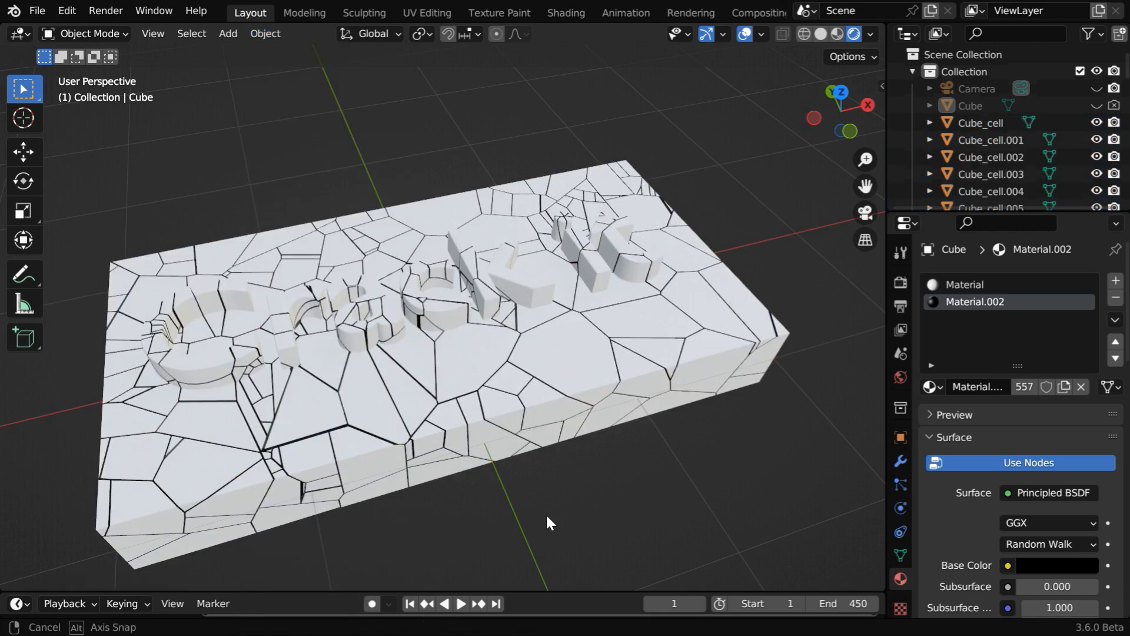
middle_drag(546, 522, 530, 522)
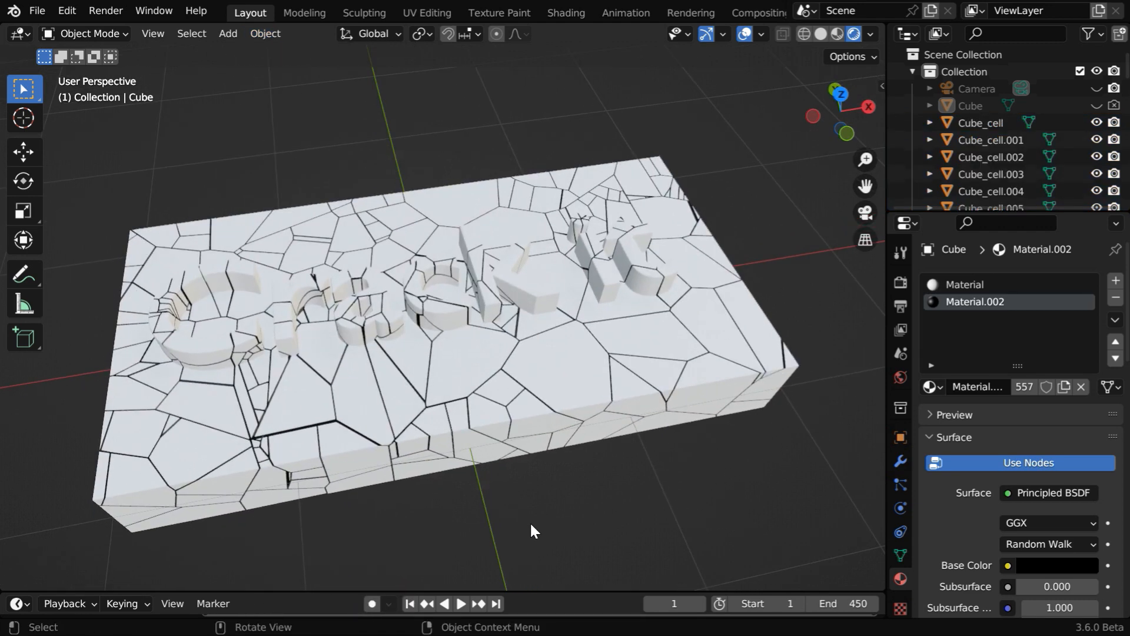
click(564, 370)
key(g)
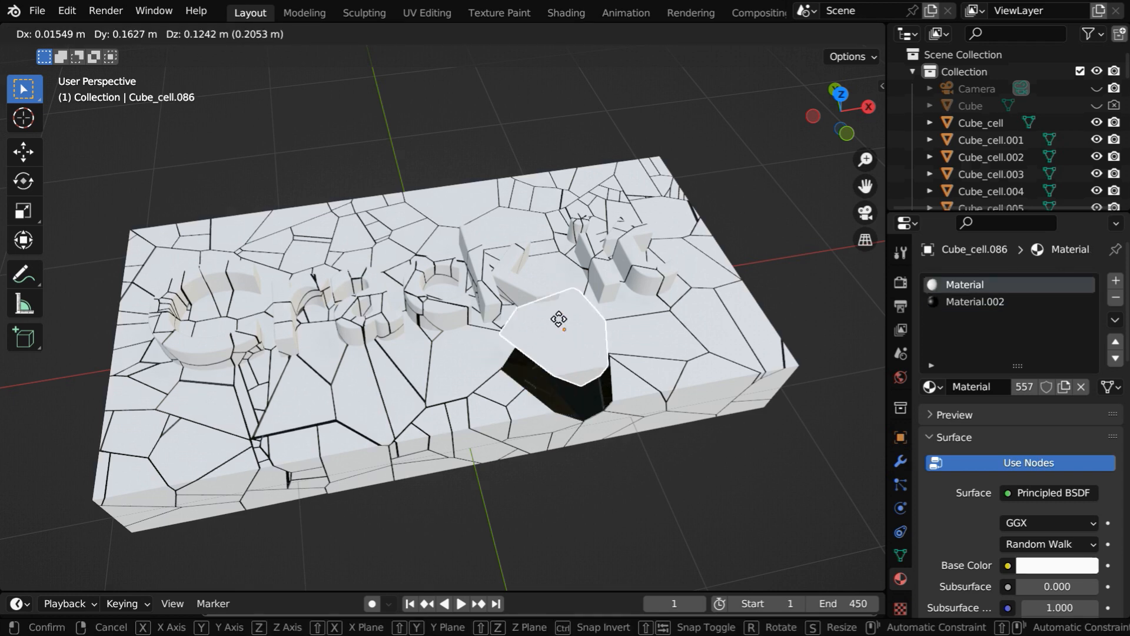
right_click(560, 378)
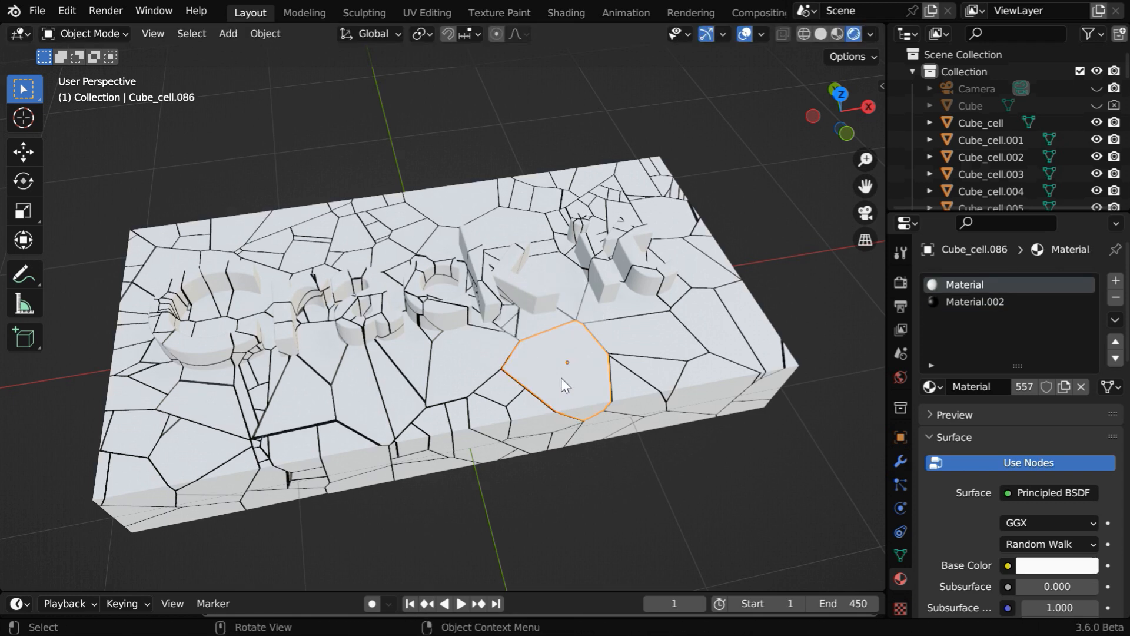
click(456, 380)
key(g)
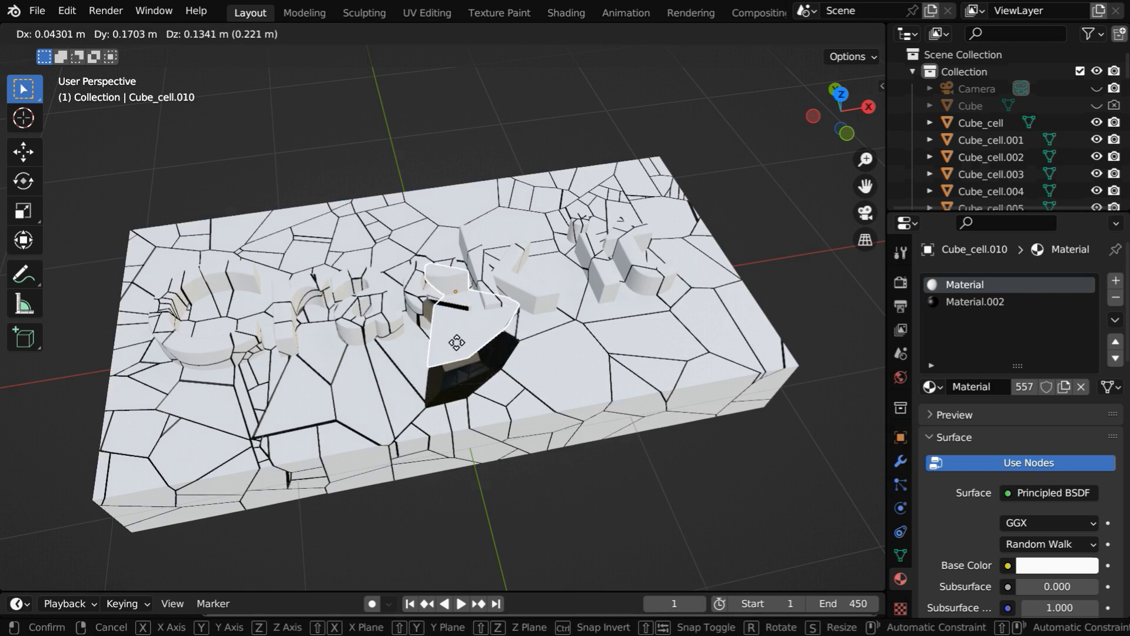
right_click(458, 382)
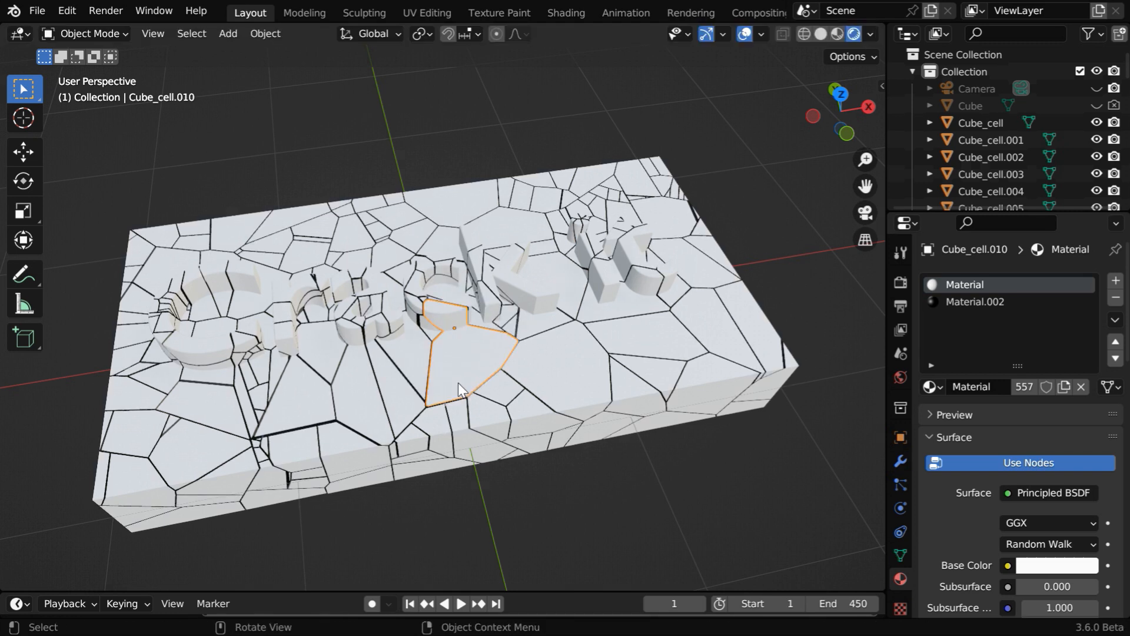
click(634, 491)
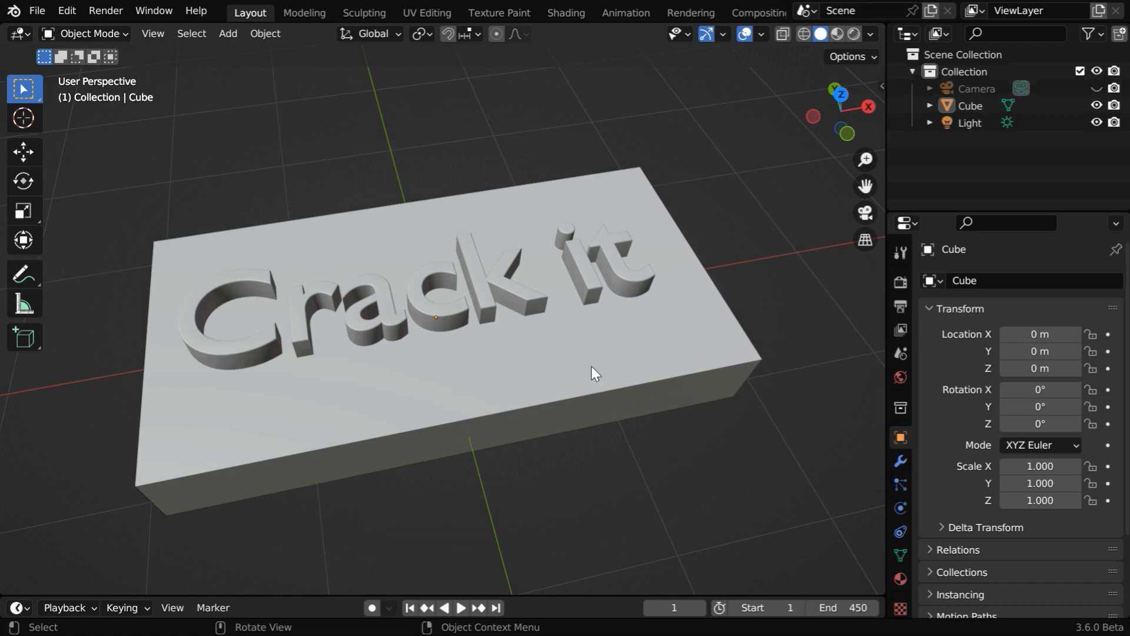
Show the block in rendered shading, enlarge the timeline area over the viewport and turn it into a Shader Editor.
click(854, 35)
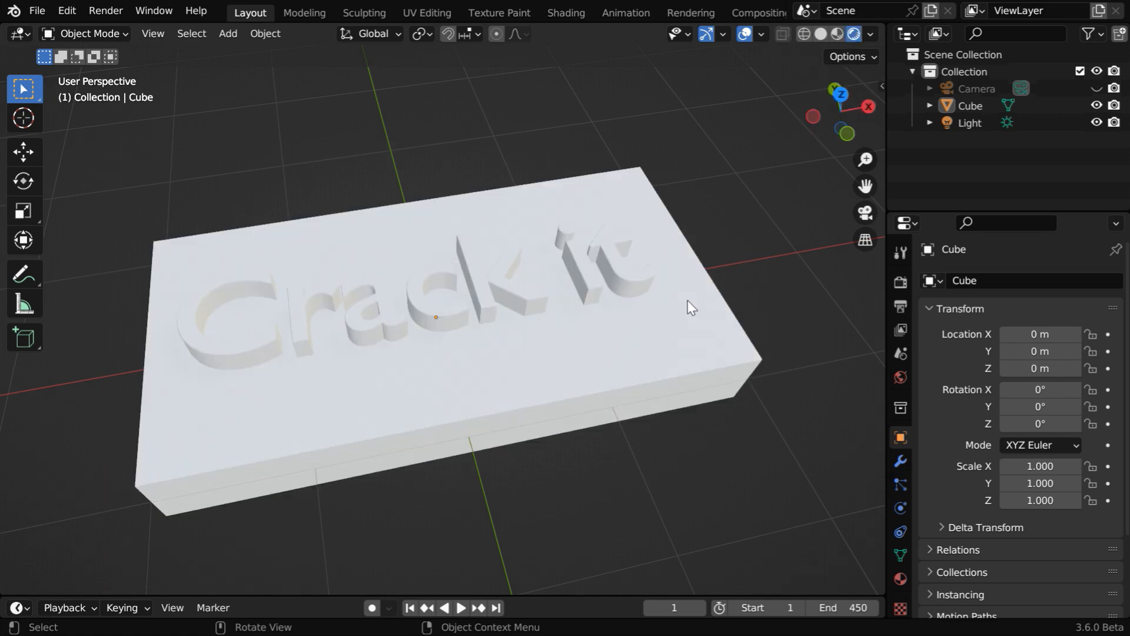
drag(558, 595, 189, 46)
click(25, 57)
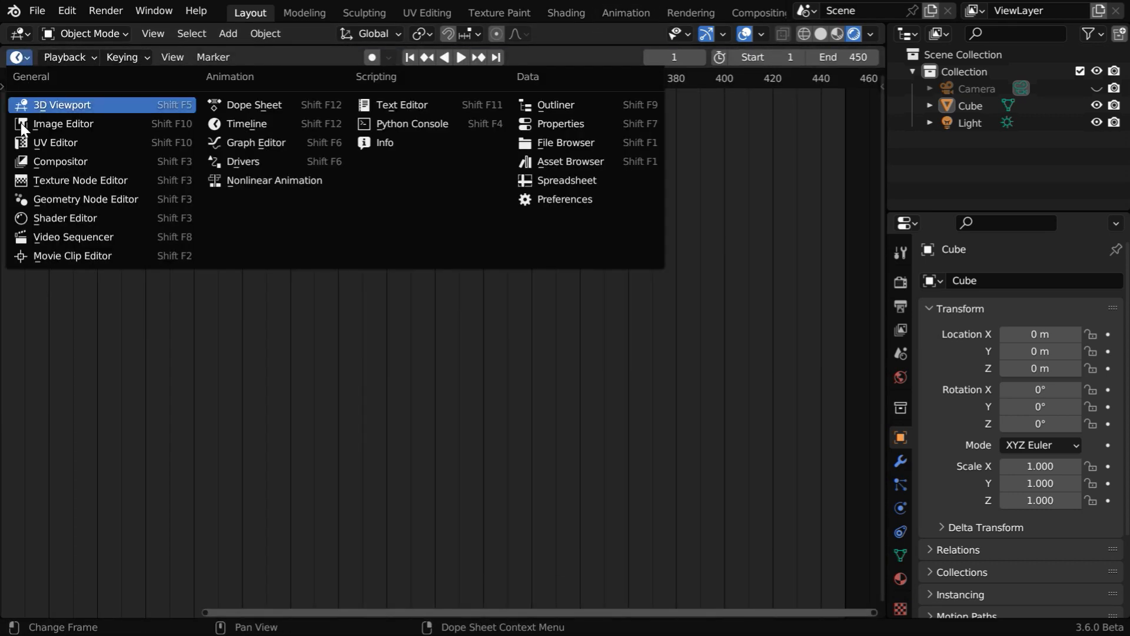
click(38, 221)
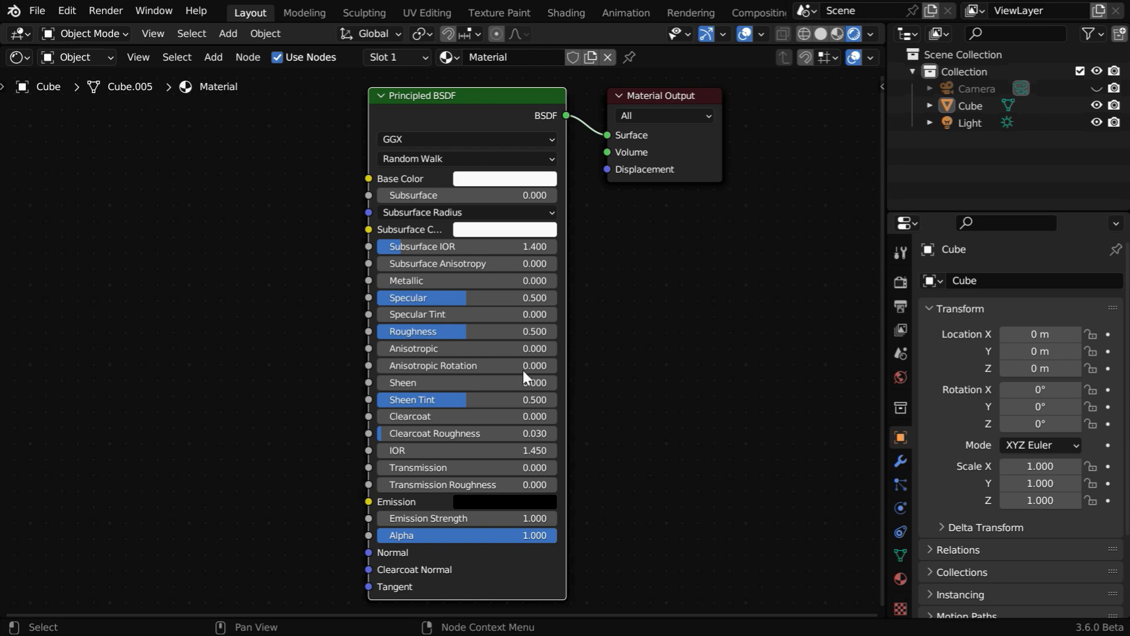
Set the position of the Color Ramp's white stop to 0.015.
middle_drag(338, 451, 633, 458)
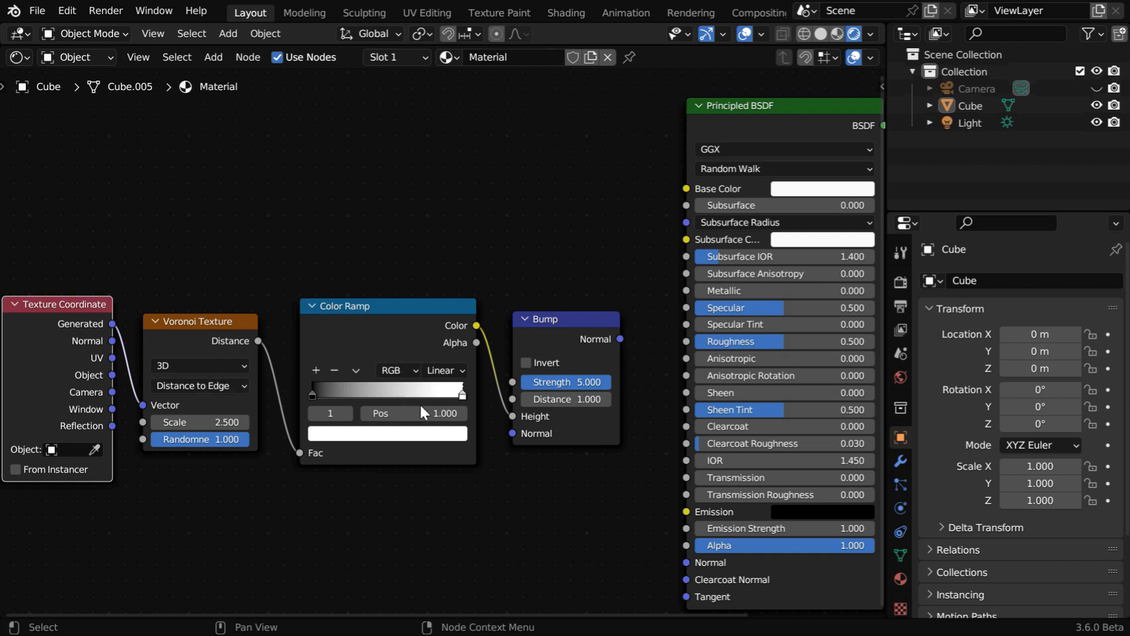
drag(461, 394, 318, 400)
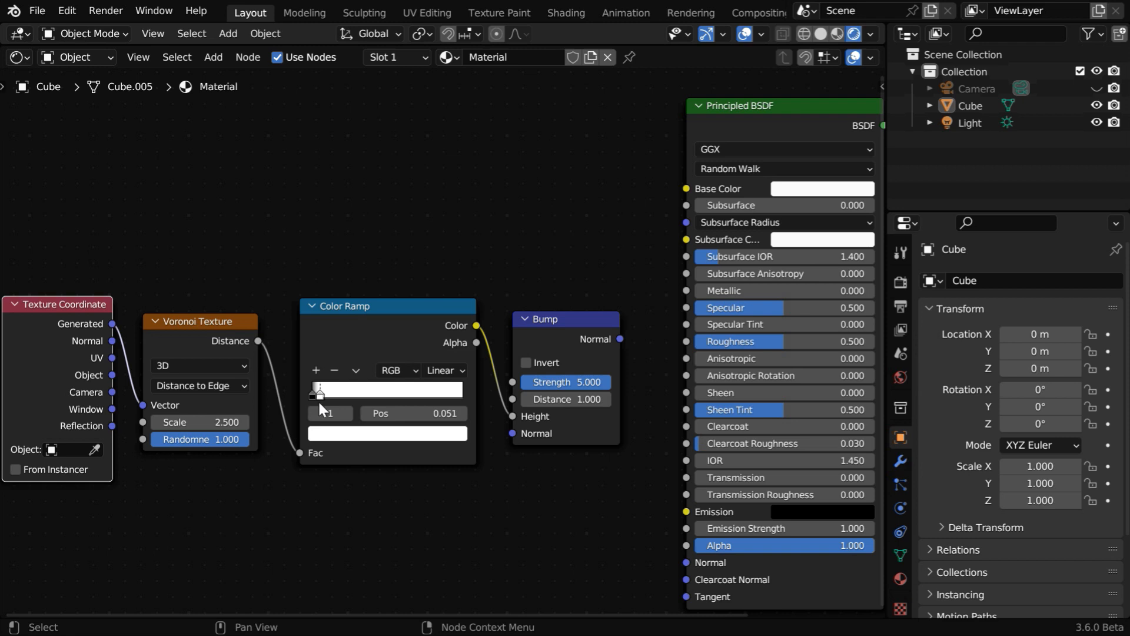
click(446, 413)
text(.015)
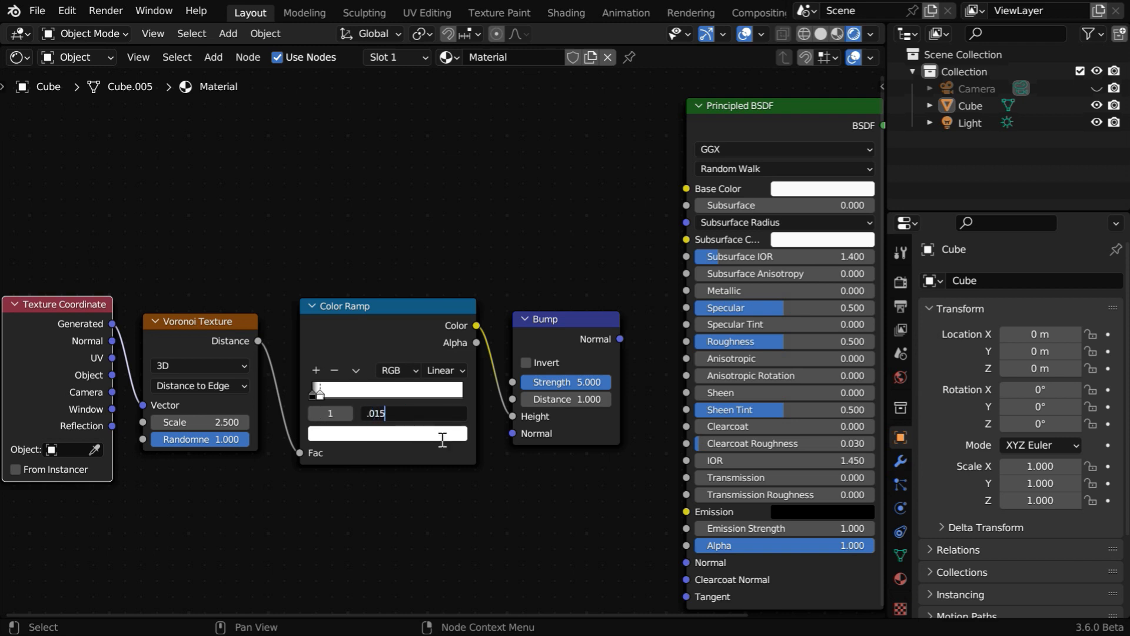
key(Return)
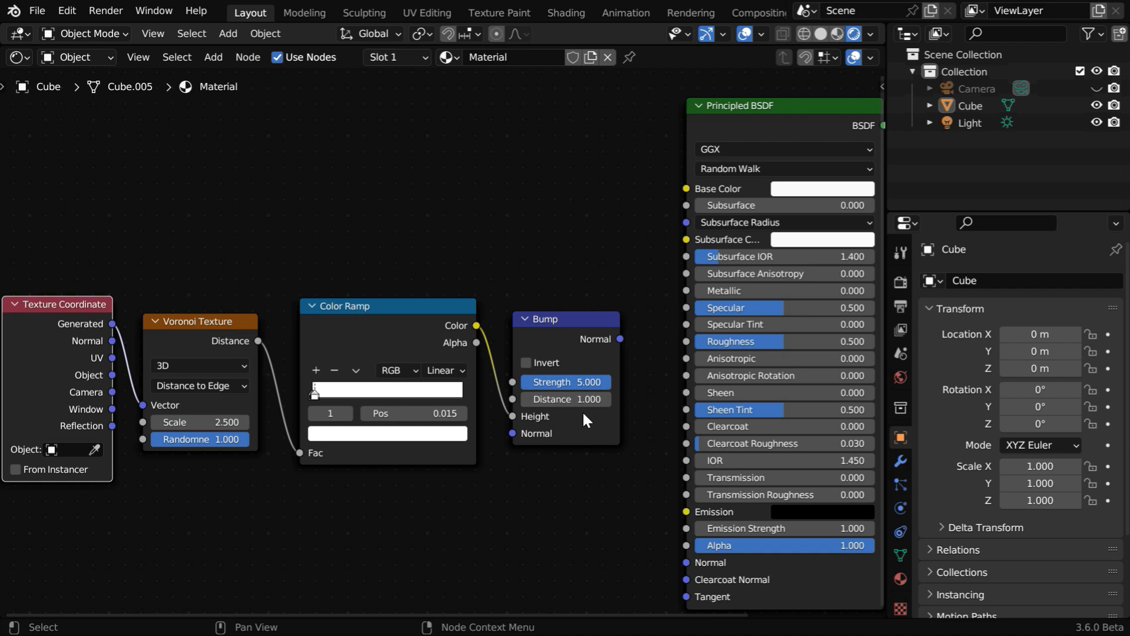
Connect the Bump node's Normal output to the Principled BSDF's Normal input and check the cracks on the block.
drag(619, 339, 683, 562)
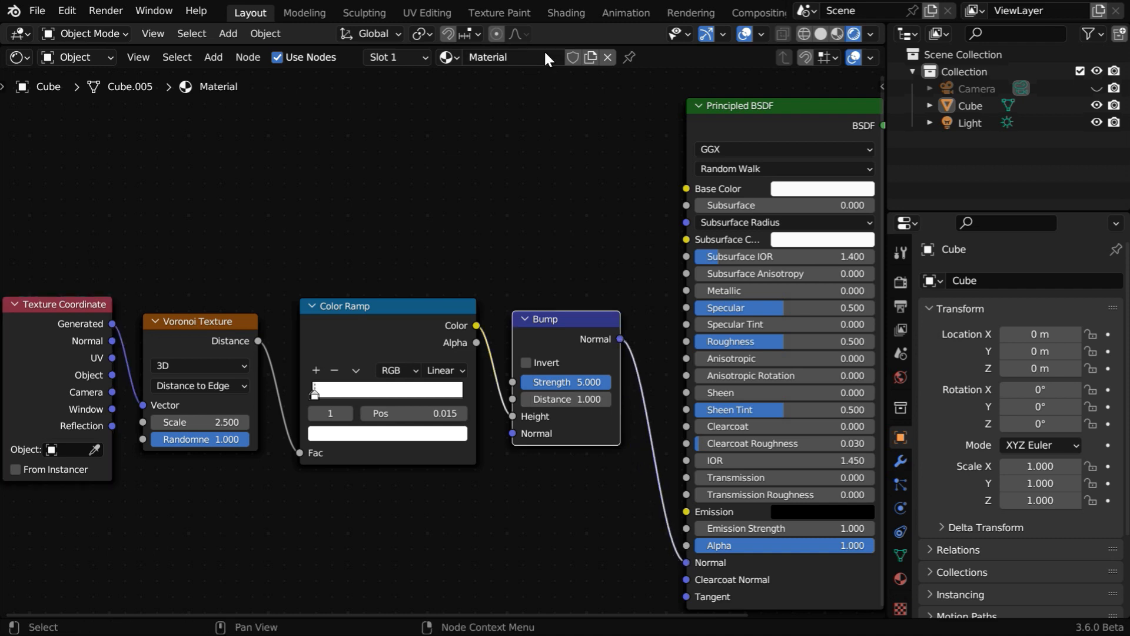
drag(544, 47, 555, 463)
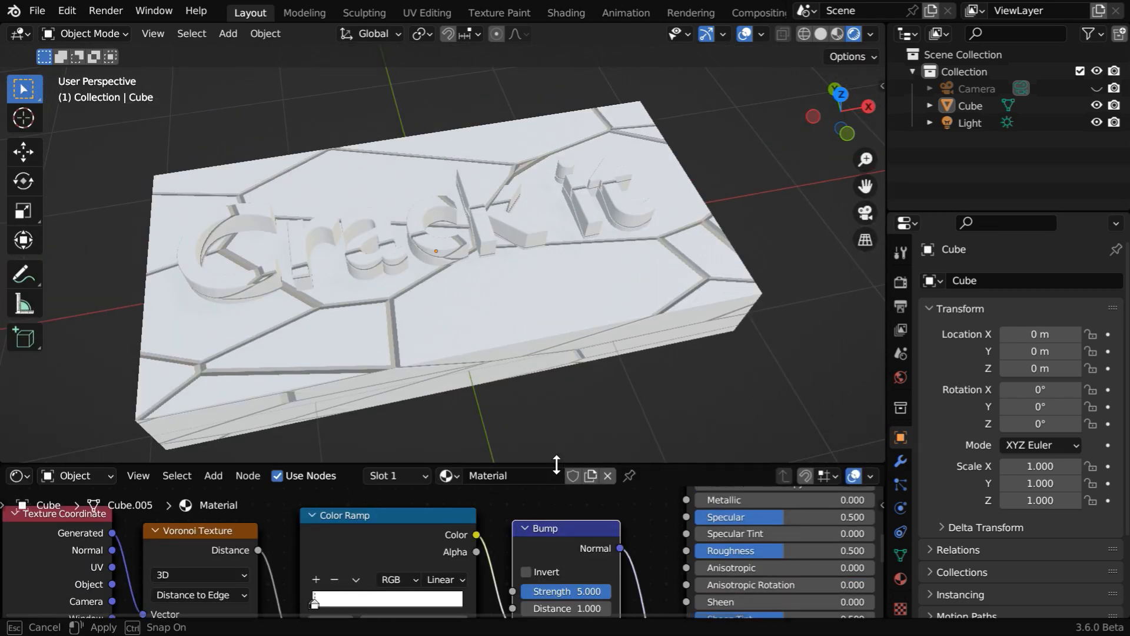
middle_drag(585, 340, 630, 315)
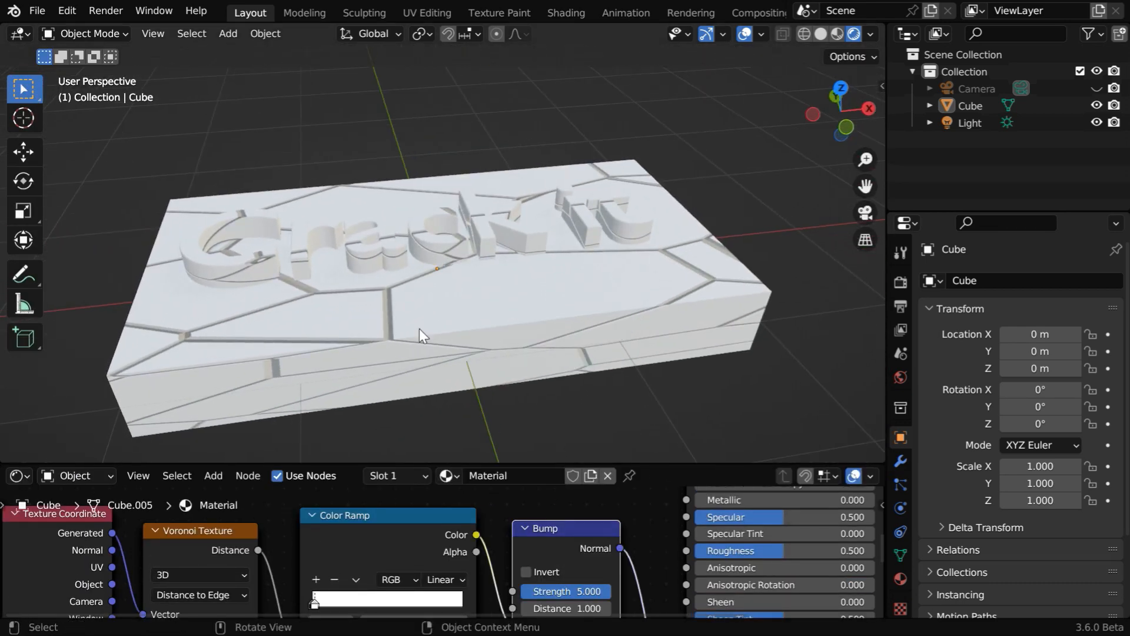
middle_drag(589, 374, 617, 382)
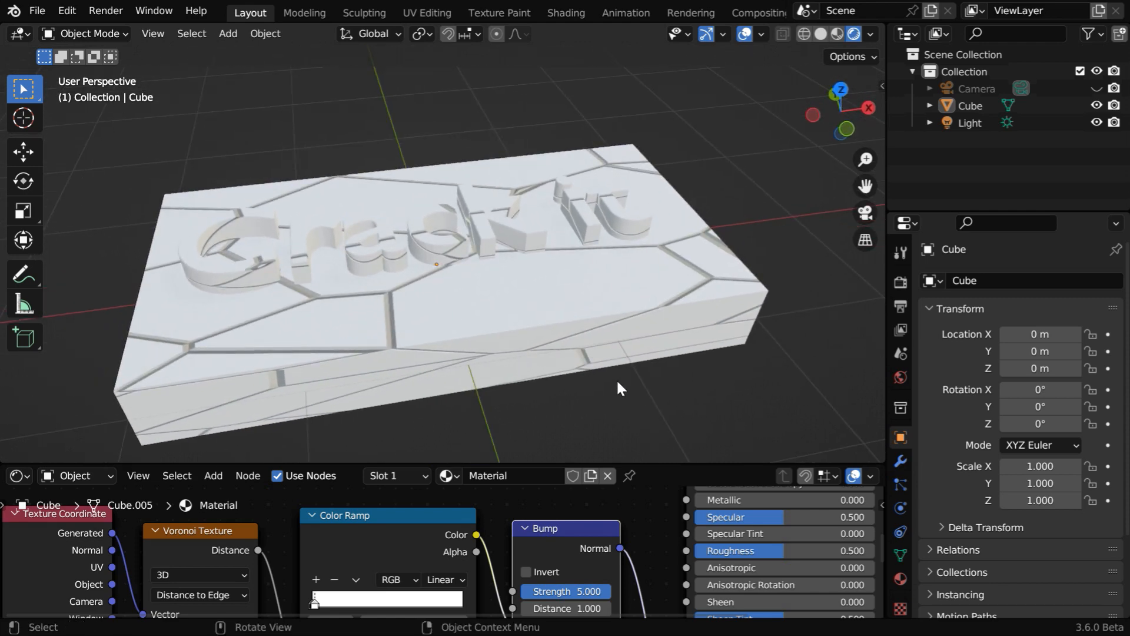
Apply the Cube's scale and feed the Voronoi Texture's Vector from the Texture Coordinate's Object output.
drag(642, 462, 624, 330)
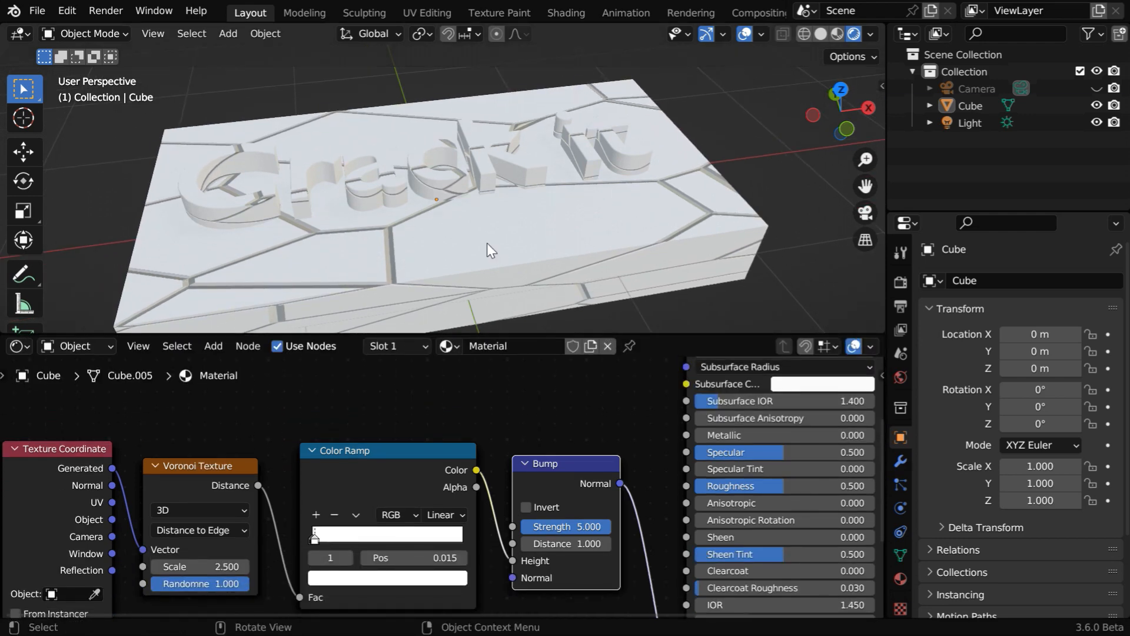
click(486, 242)
click(263, 37)
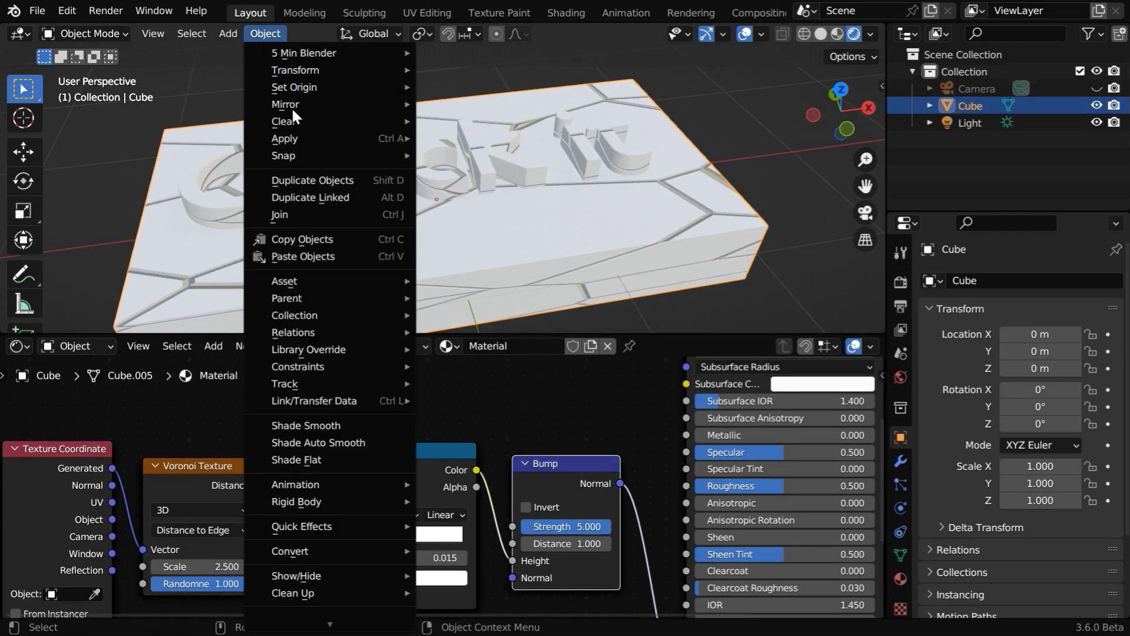
mouse_move(301, 136)
click(464, 172)
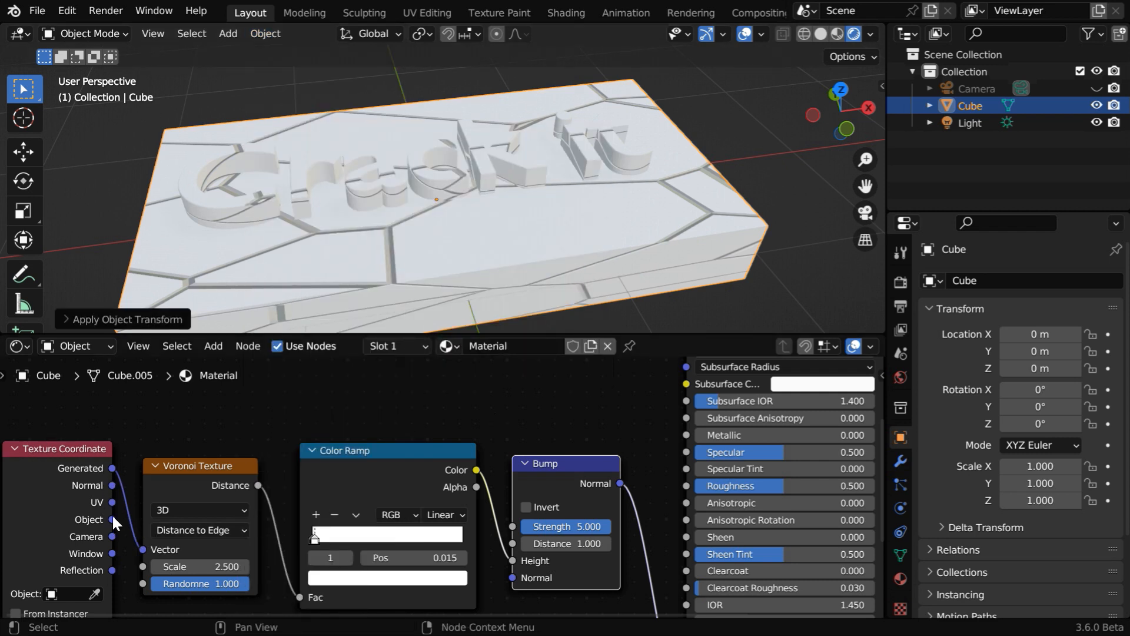
drag(112, 518, 142, 549)
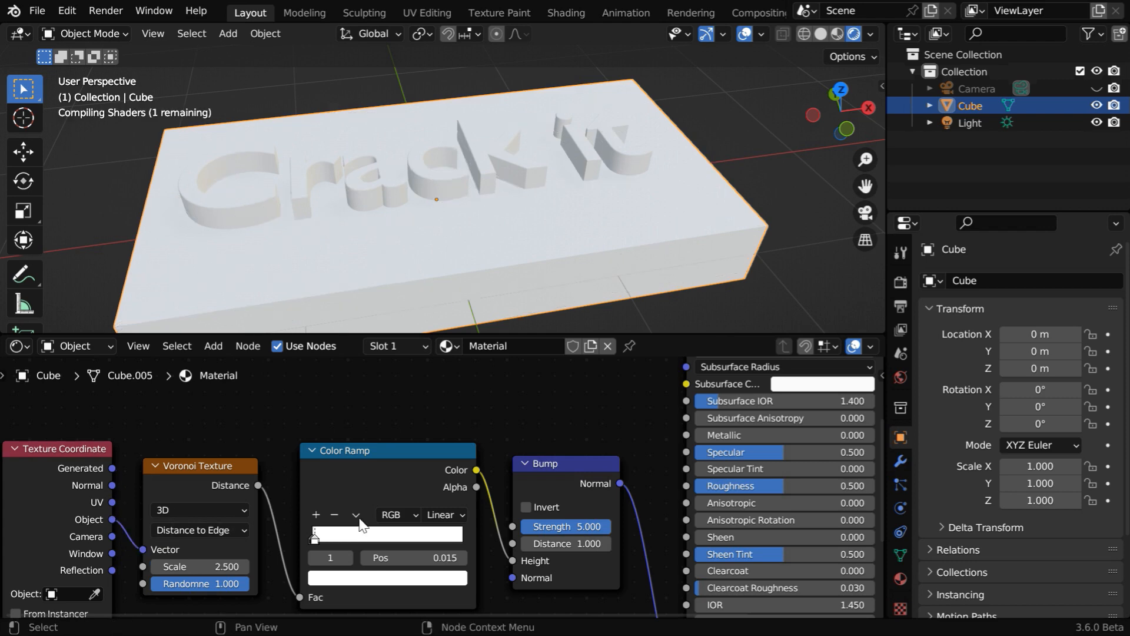
drag(708, 335, 709, 406)
middle_drag(715, 346, 680, 394)
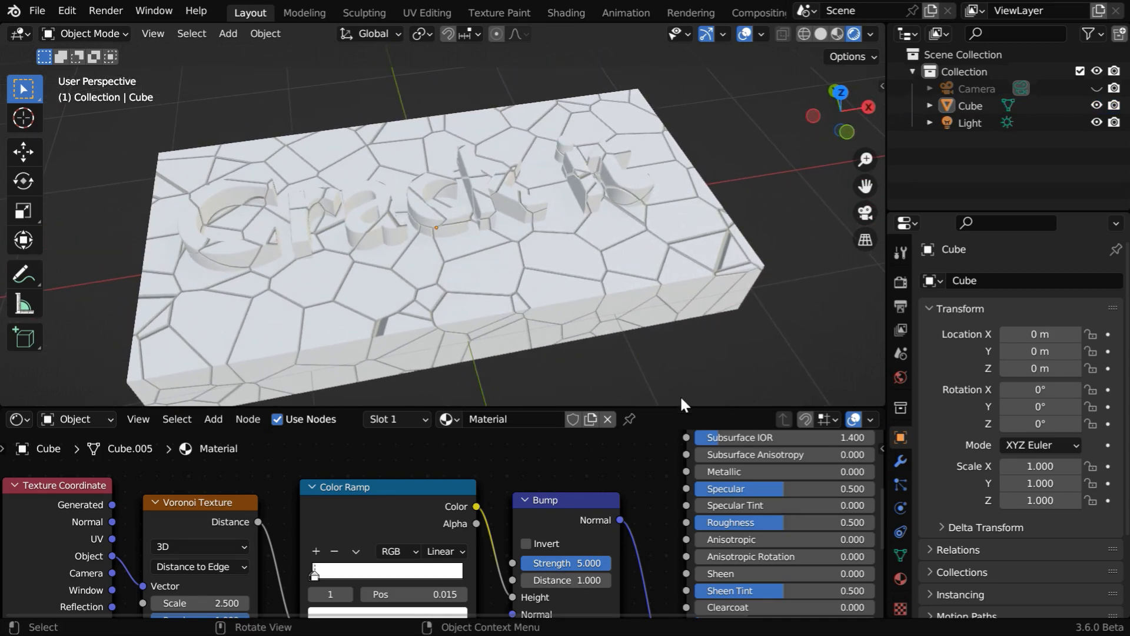
Try thinner cracks by setting the Color Ramp's white stop position to 0.005.
drag(679, 406, 676, 252)
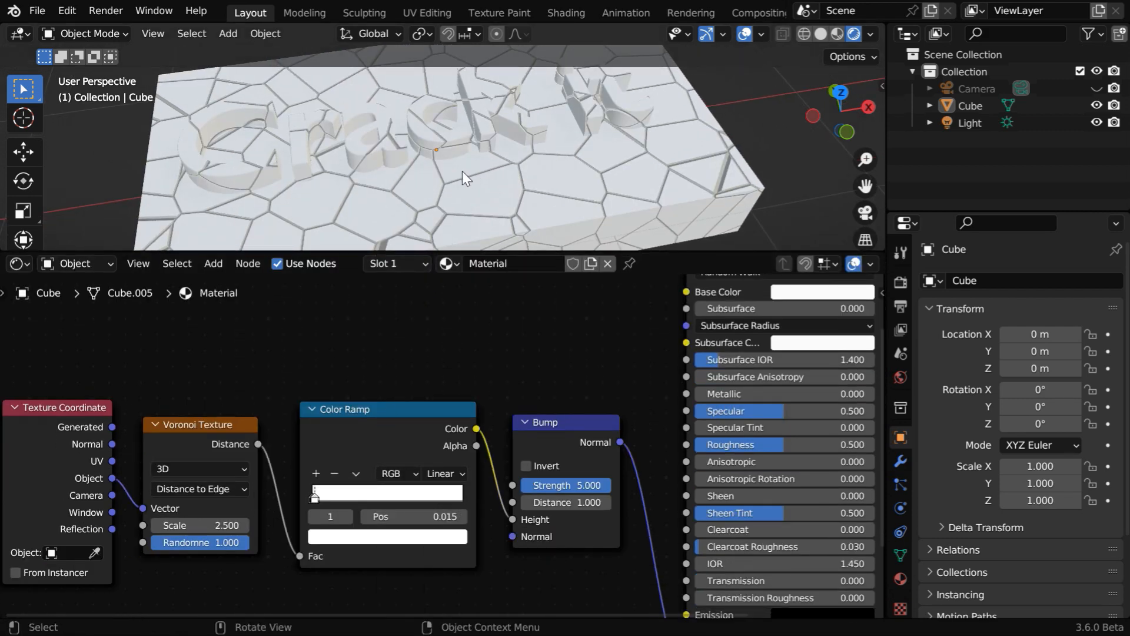
click(433, 515)
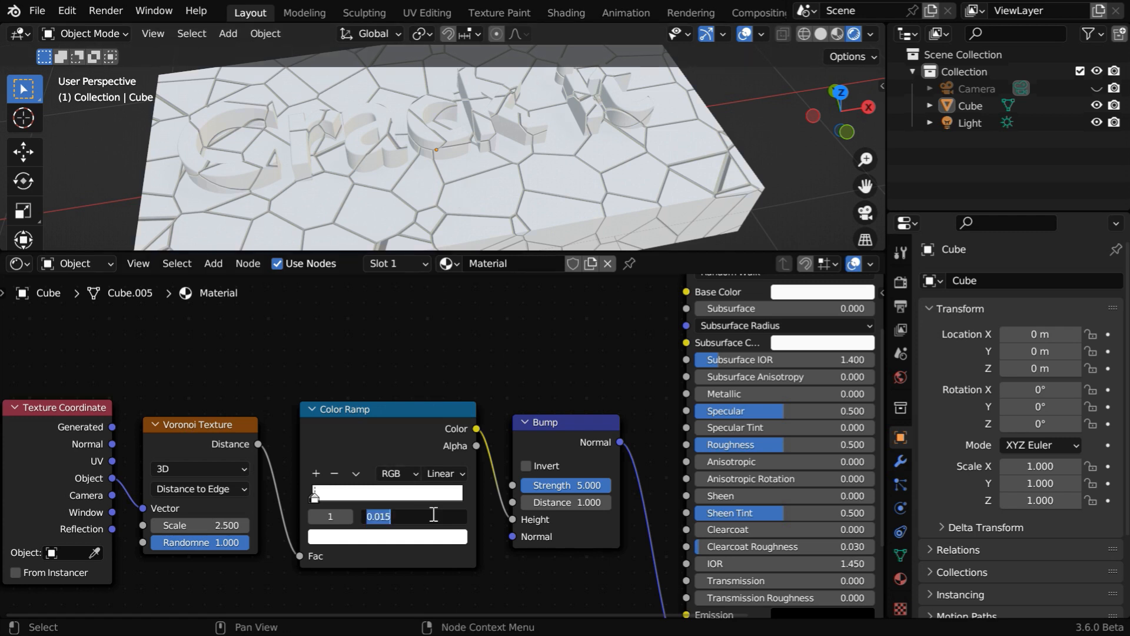
key(BackSpace)
text(.005)
key(Return)
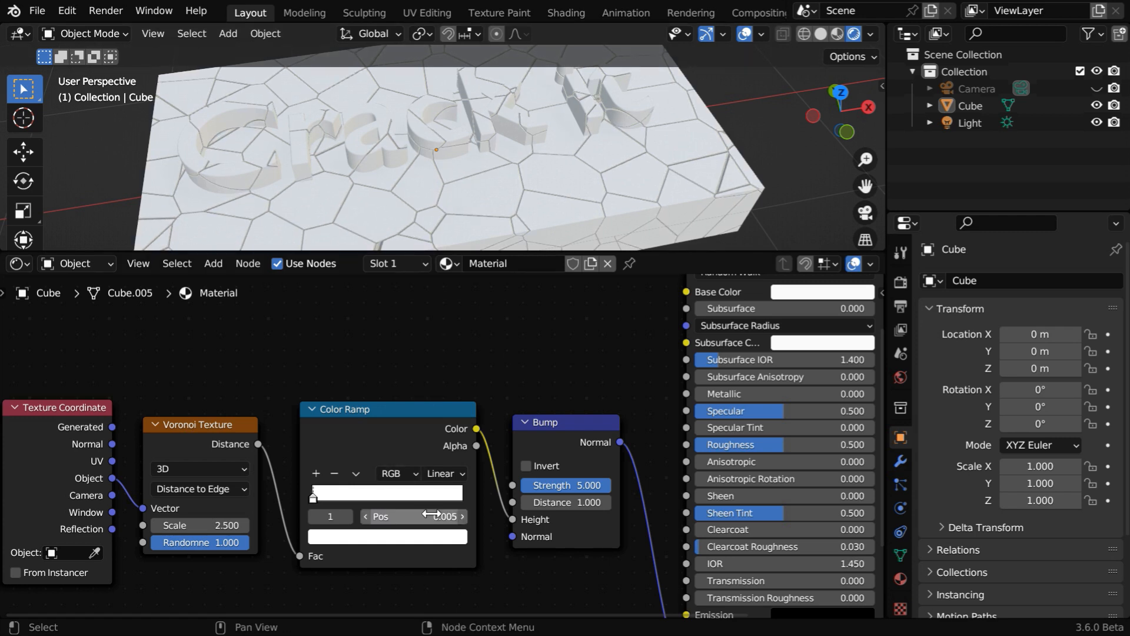
mouse_move(508, 183)
middle_down()
mouse_move(520, 200)
mouse_move(503, 189)
middle_up()
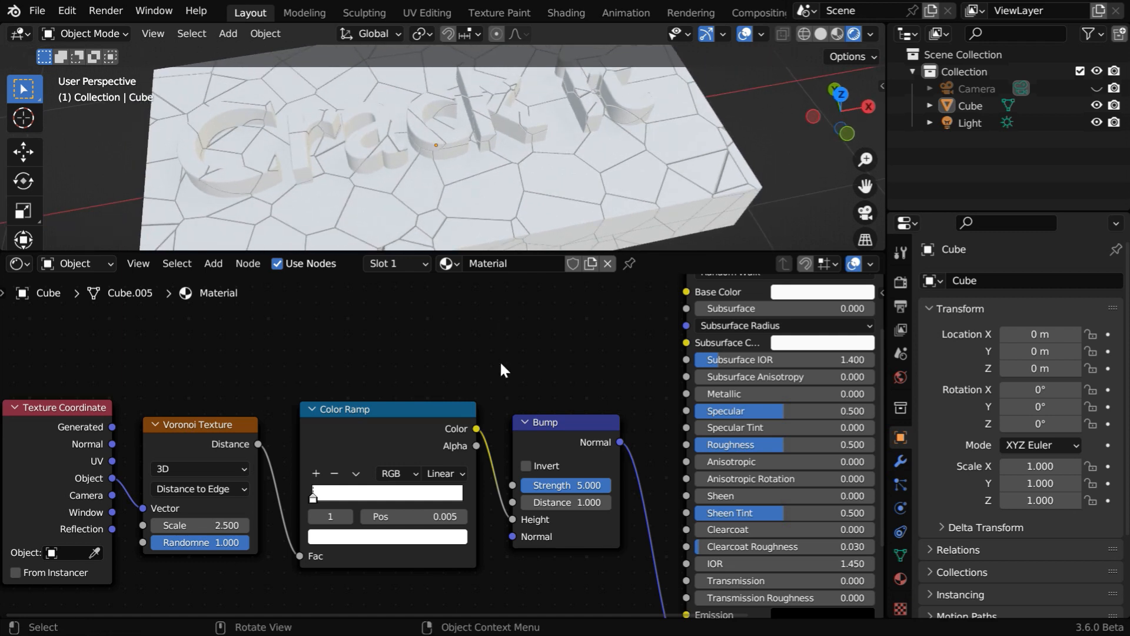
Set the position of the Color Ramp's white stop to 0.01.
click(446, 515)
key(BackSpace)
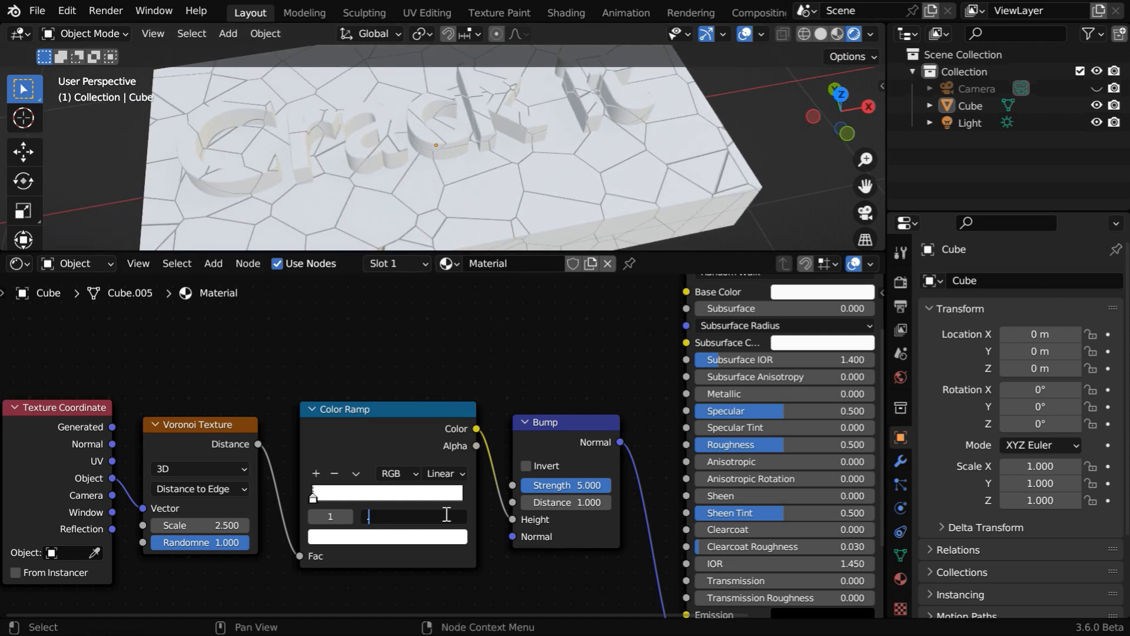
text(.01)
key(Return)
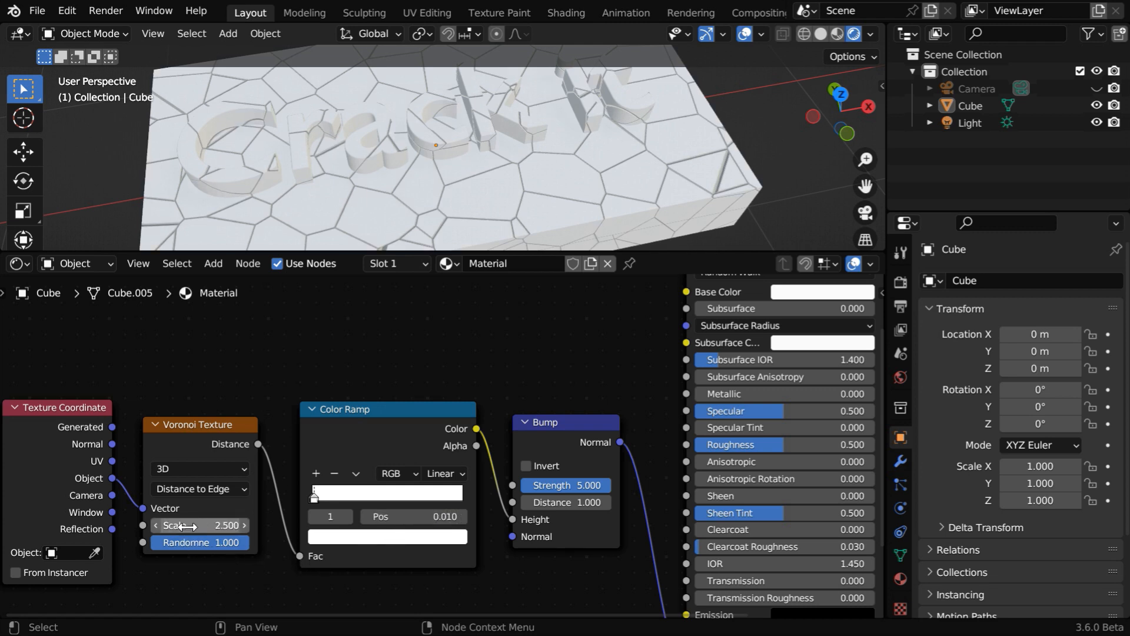
Try a Voronoi Texture scale of 5 and check the crack pattern on the block.
double_click(218, 523)
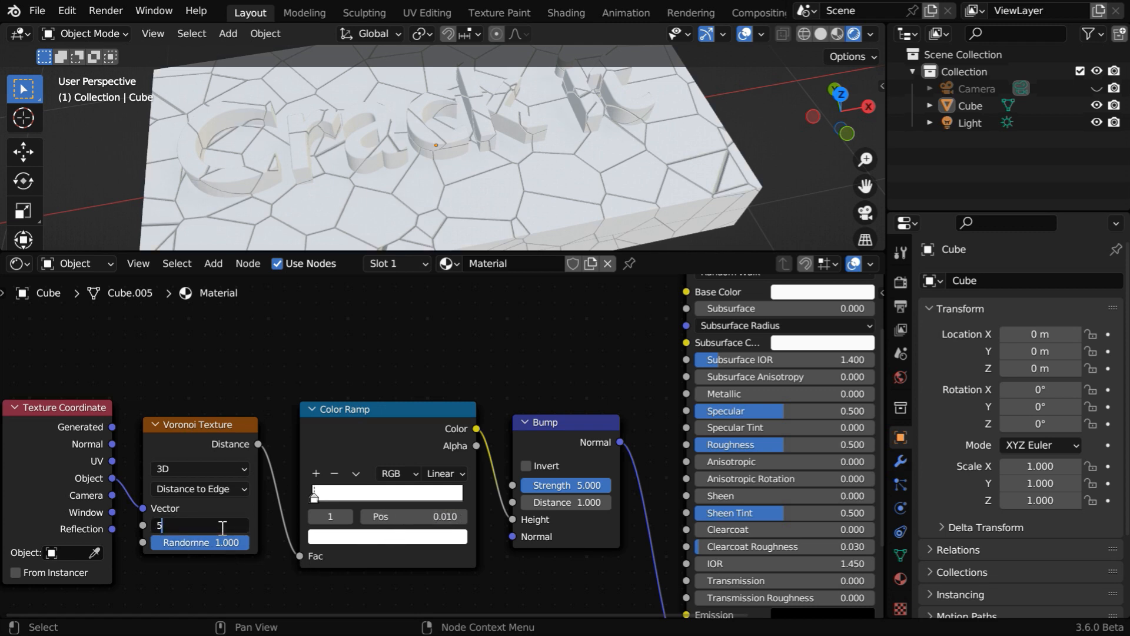
text(5)
key(Return)
click(529, 248)
drag(529, 254, 529, 316)
mouse_move(647, 251)
middle_down()
mouse_move(639, 273)
mouse_move(647, 244)
middle_up()
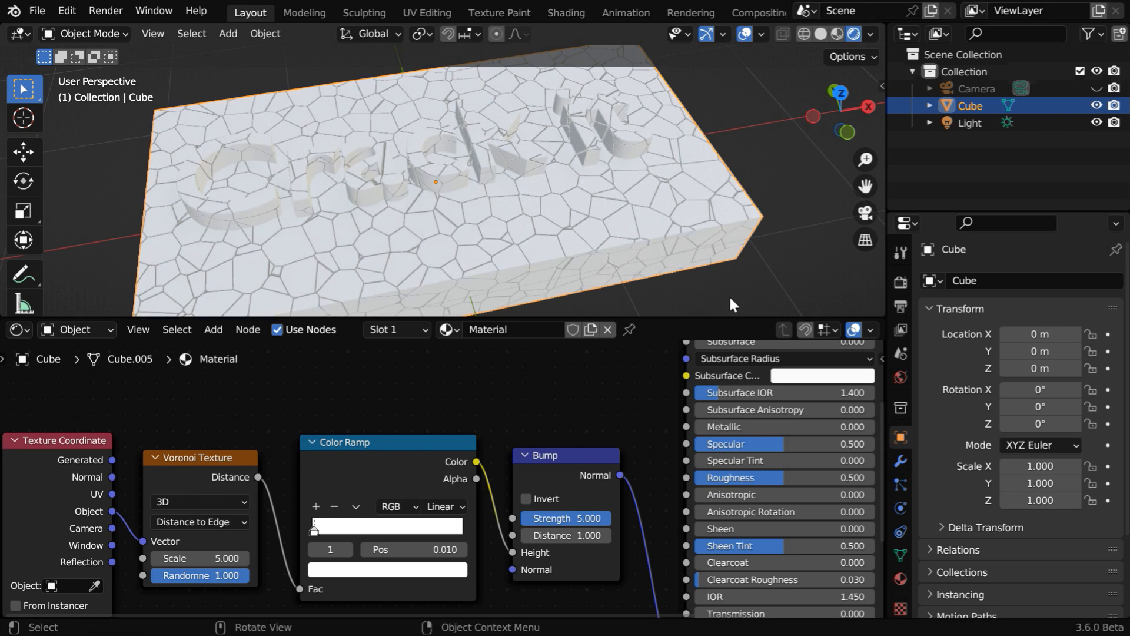
click(728, 294)
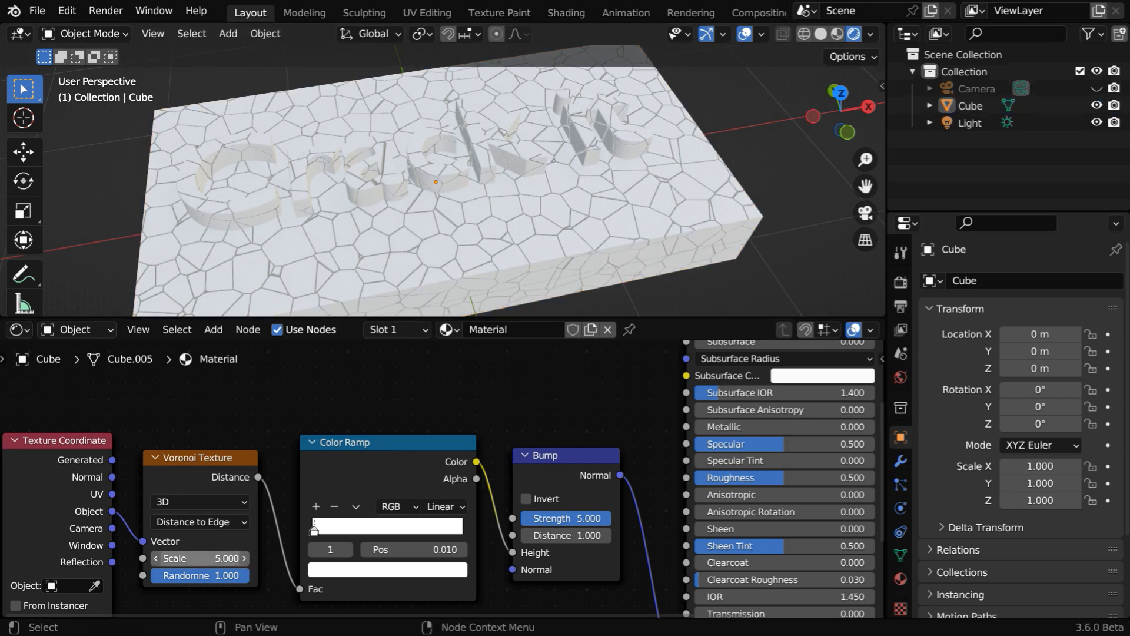
Set the Voronoi Texture's scale to 3 and check the crack pattern on the block.
click(238, 558)
text(3)
key(Return)
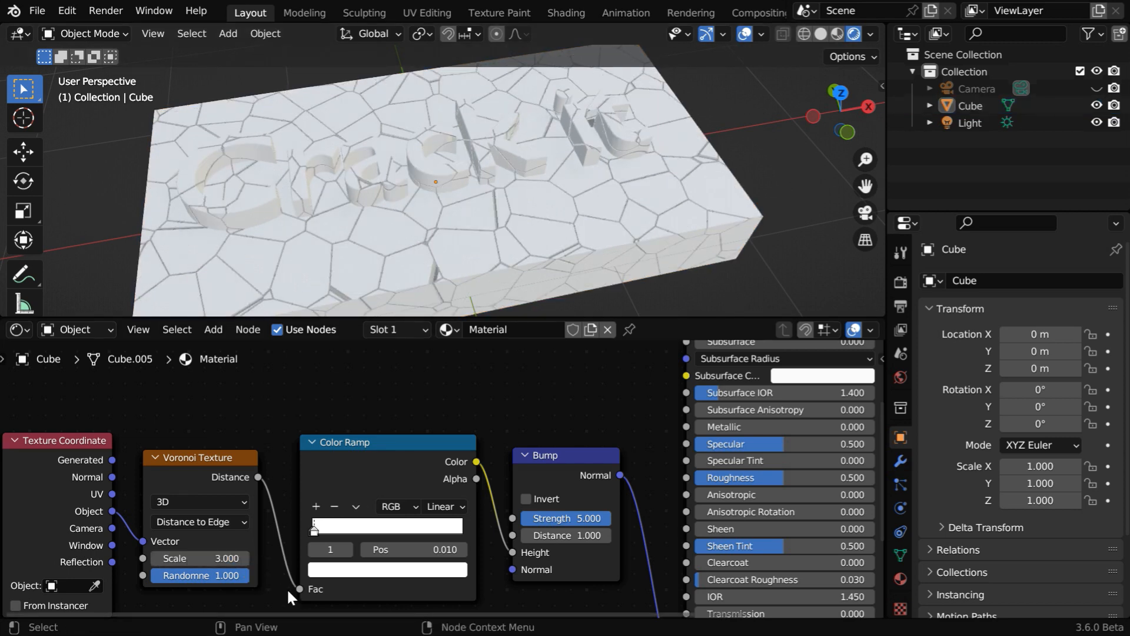
drag(631, 314, 623, 413)
middle_drag(505, 322, 617, 362)
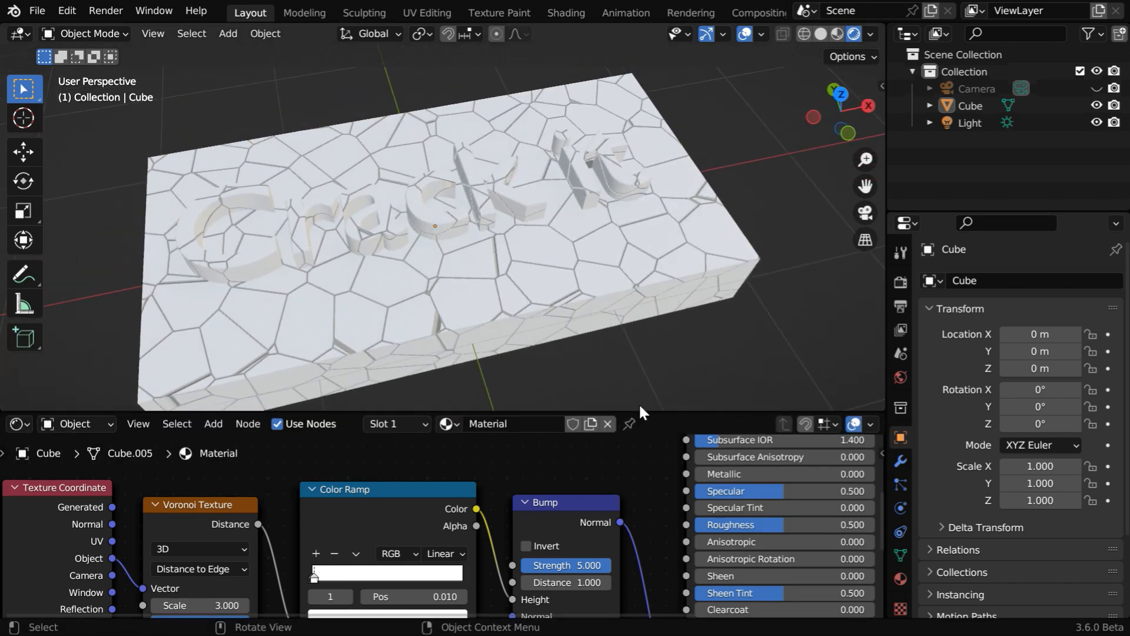
drag(641, 400, 642, 239)
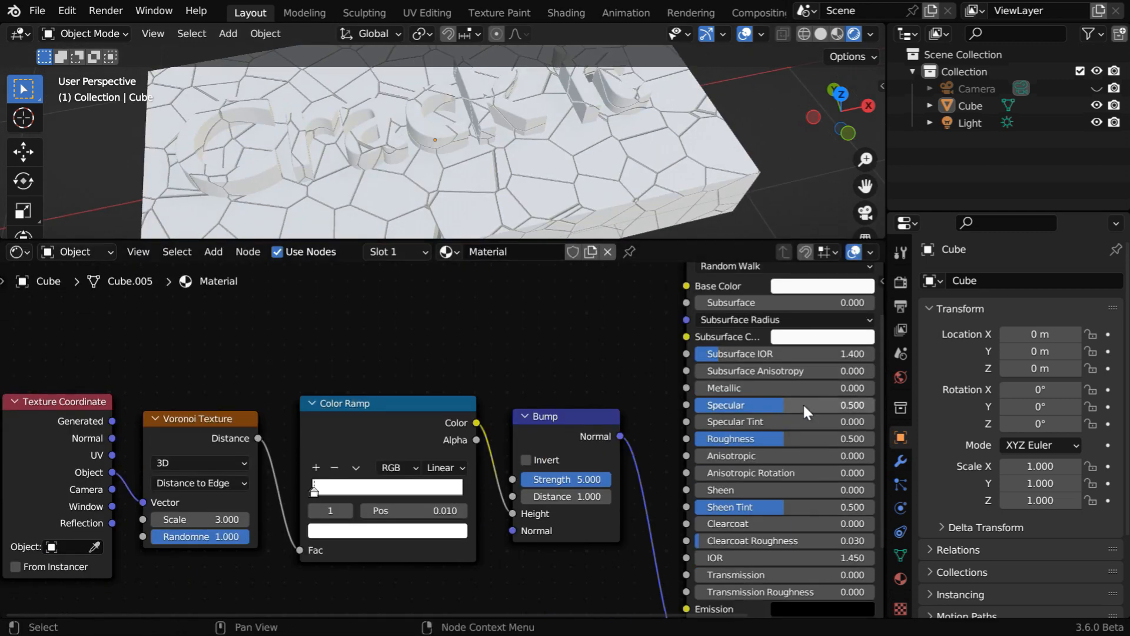
Collapse the Principled BSDF node and connect a light-blue Glossy BSDF with 0.350 roughness to the Material Output's Surface.
middle_drag(773, 353, 521, 583)
click(443, 382)
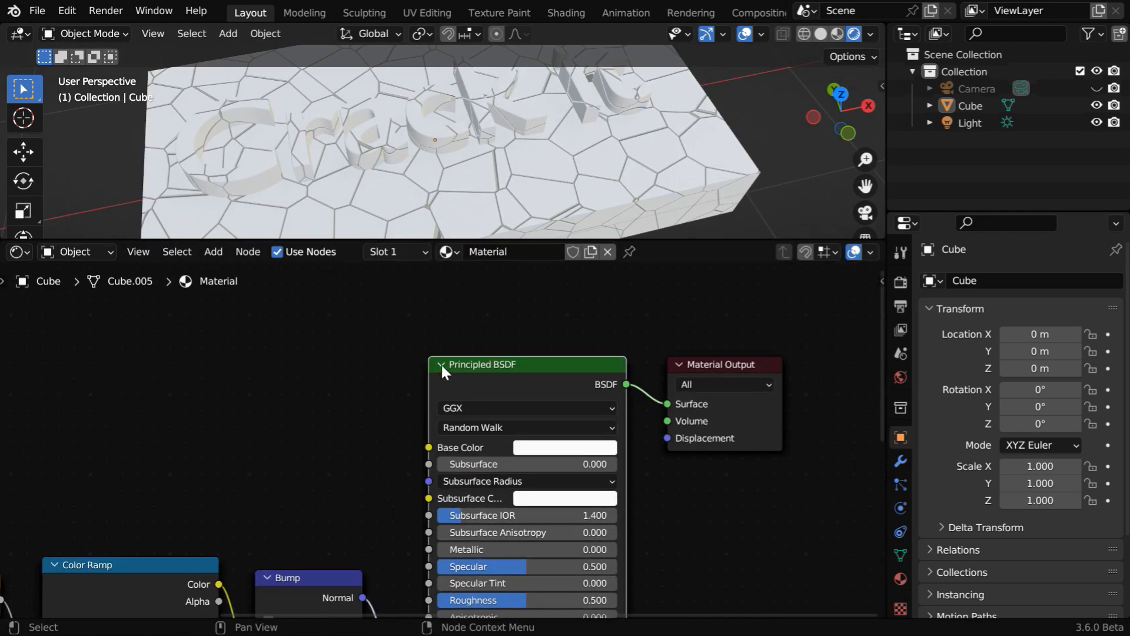
click(440, 362)
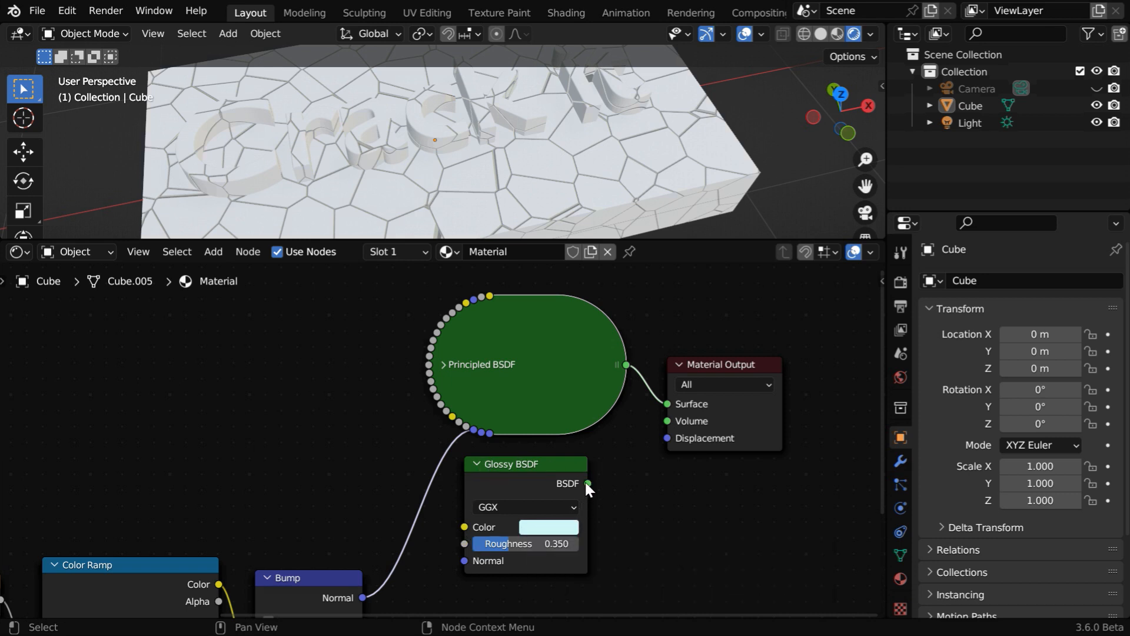
drag(588, 483, 668, 404)
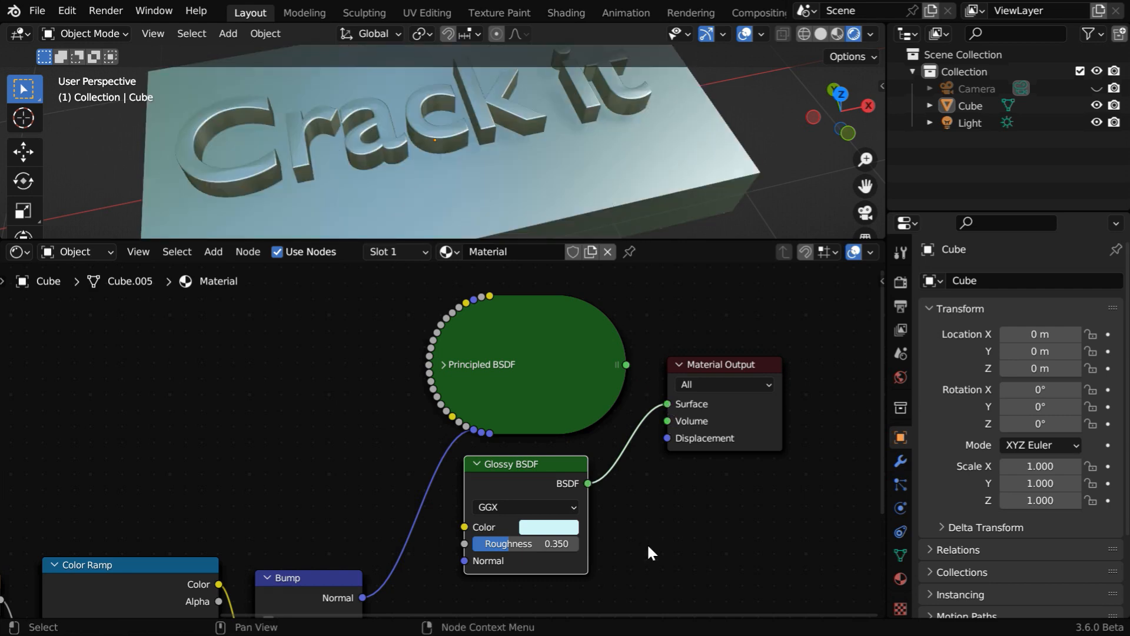
Connect the Bump node's Normal output to the Glossy BSDF's Normal input and check the cracks on the block.
middle_drag(647, 542, 659, 471)
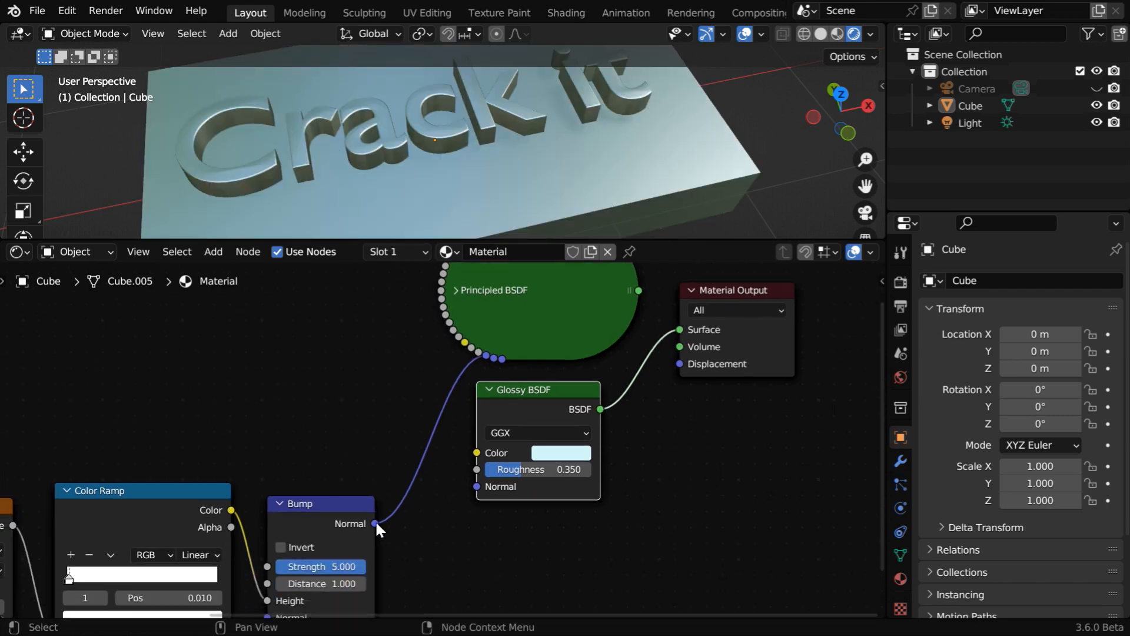
drag(376, 521, 476, 486)
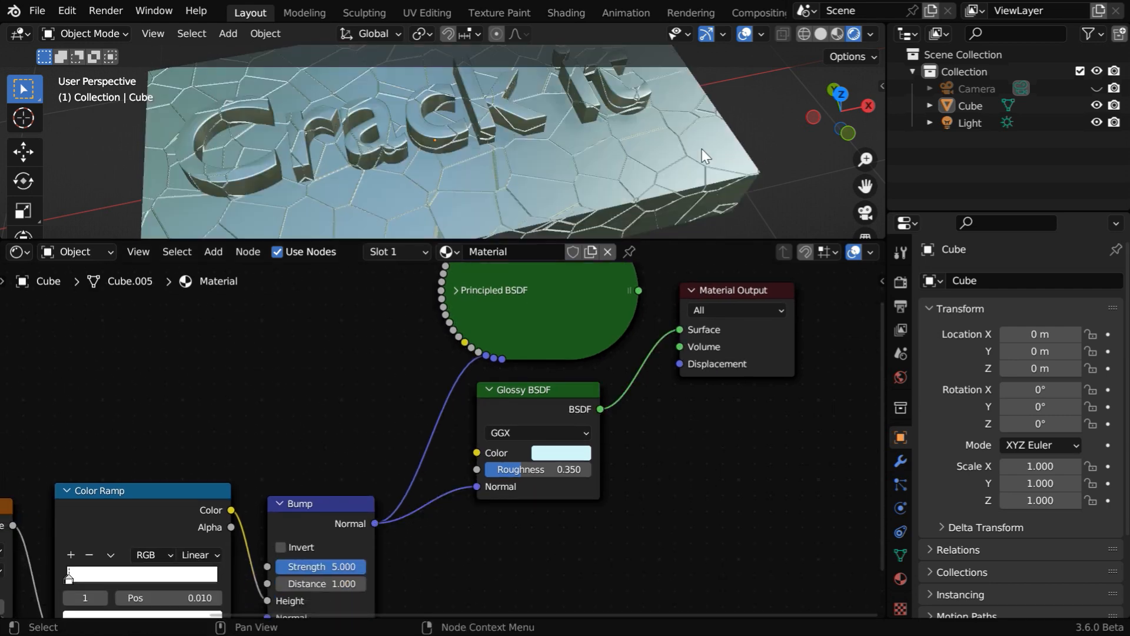
mouse_move(635, 161)
middle_down()
mouse_move(595, 177)
mouse_move(661, 161)
mouse_move(629, 169)
middle_up()
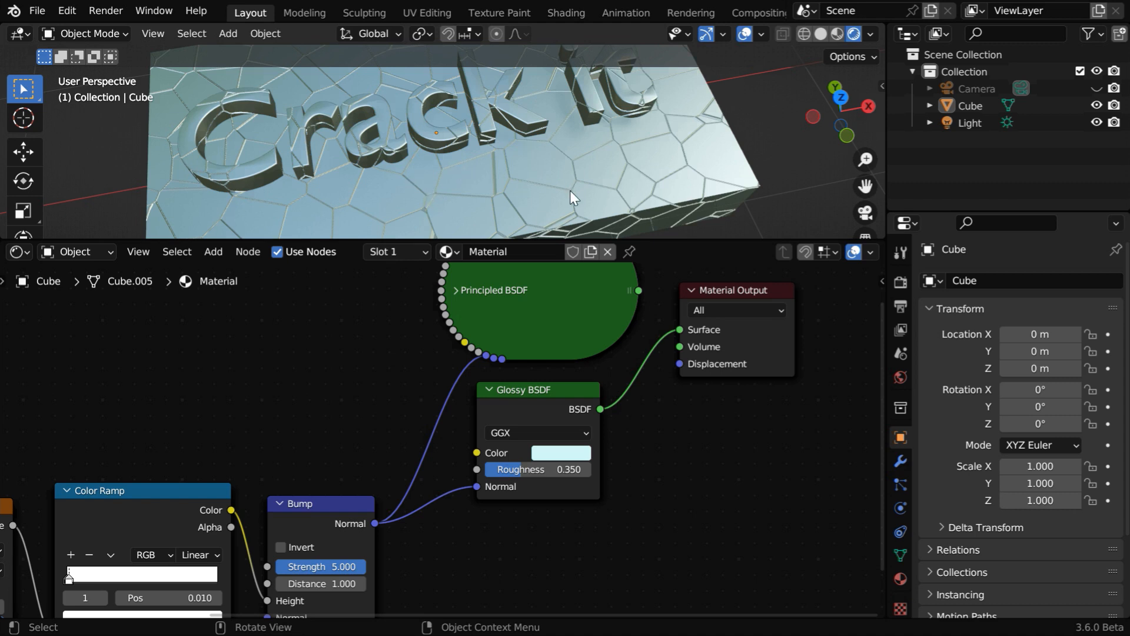
Make room before the Material Output and feed a Diffuse BSDF and the Glossy BSDF into a Mix Shader's first and second shader inputs.
middle_drag(676, 477, 478, 462)
drag(562, 284, 749, 416)
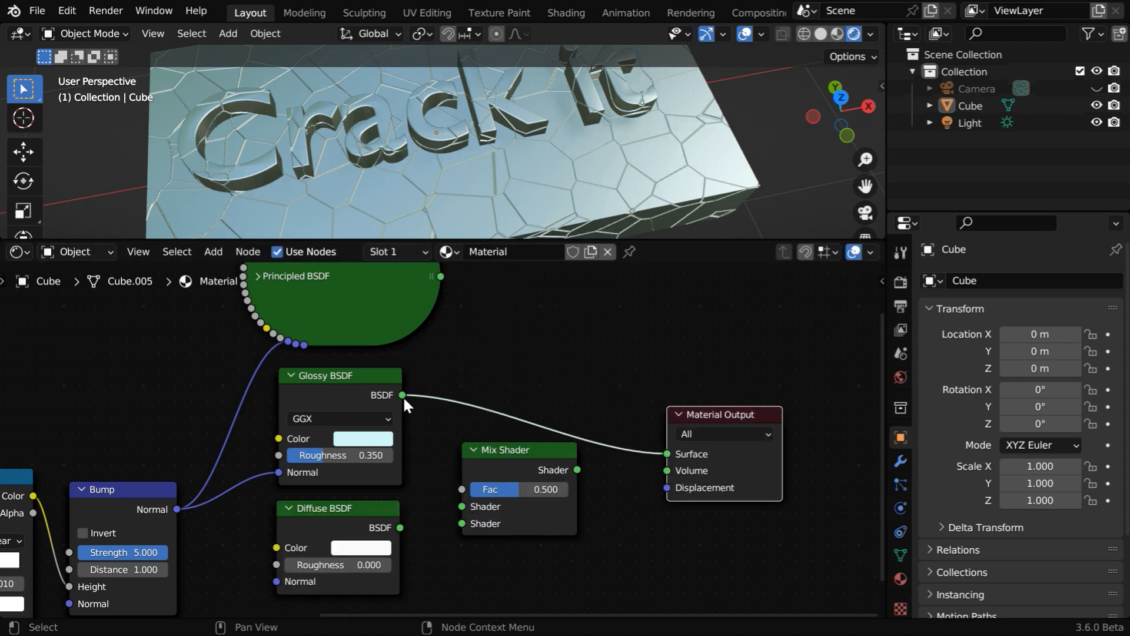
drag(402, 395, 468, 504)
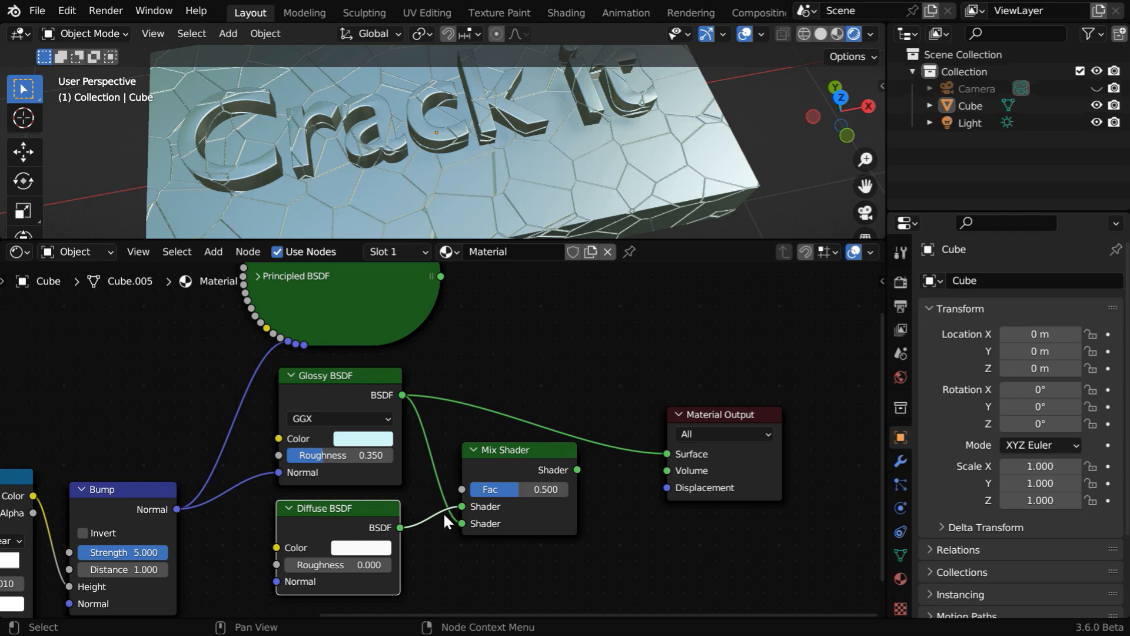
Make the Diffuse BSDF black by setting its color's HSV value to 0.
click(371, 550)
click(403, 508)
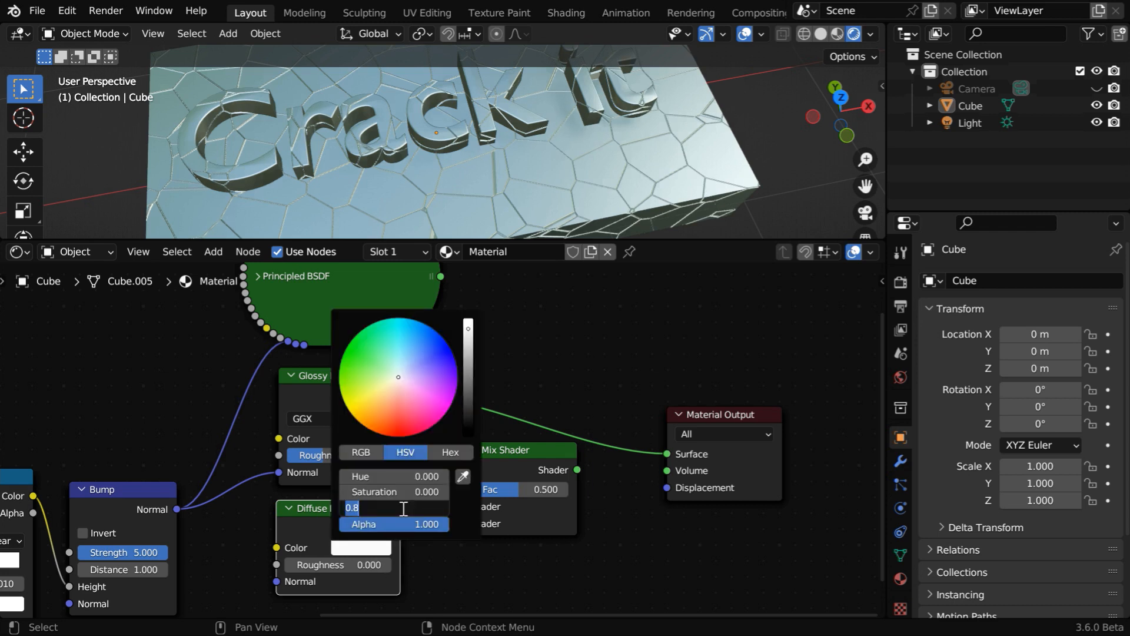
text(0)
key(Return)
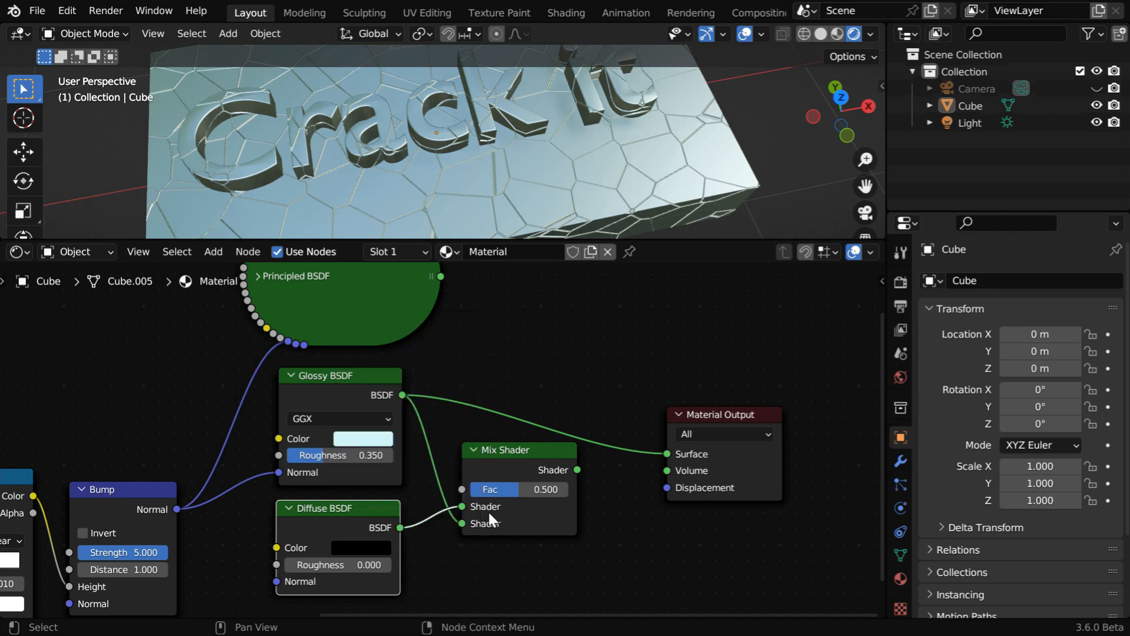
Connect the Color Ramp's Color output to the Mix Shader's Fac, and the Mix Shader to the Material Output's Surface.
middle_drag(498, 543, 639, 508)
drag(174, 461, 626, 463)
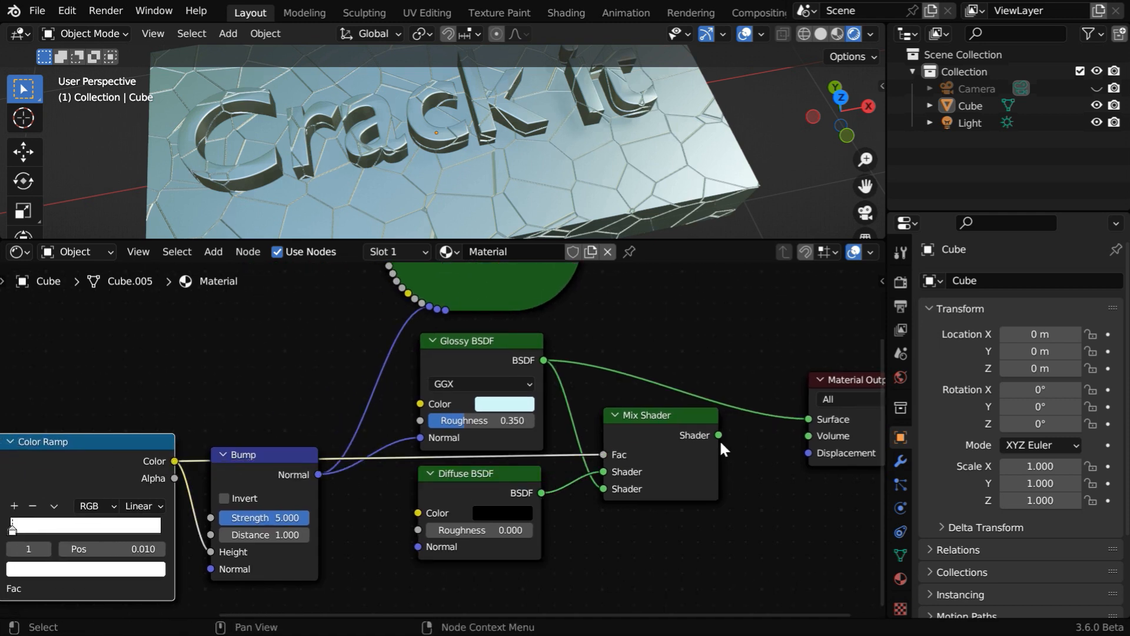
drag(718, 435, 740, 439)
drag(802, 418, 804, 419)
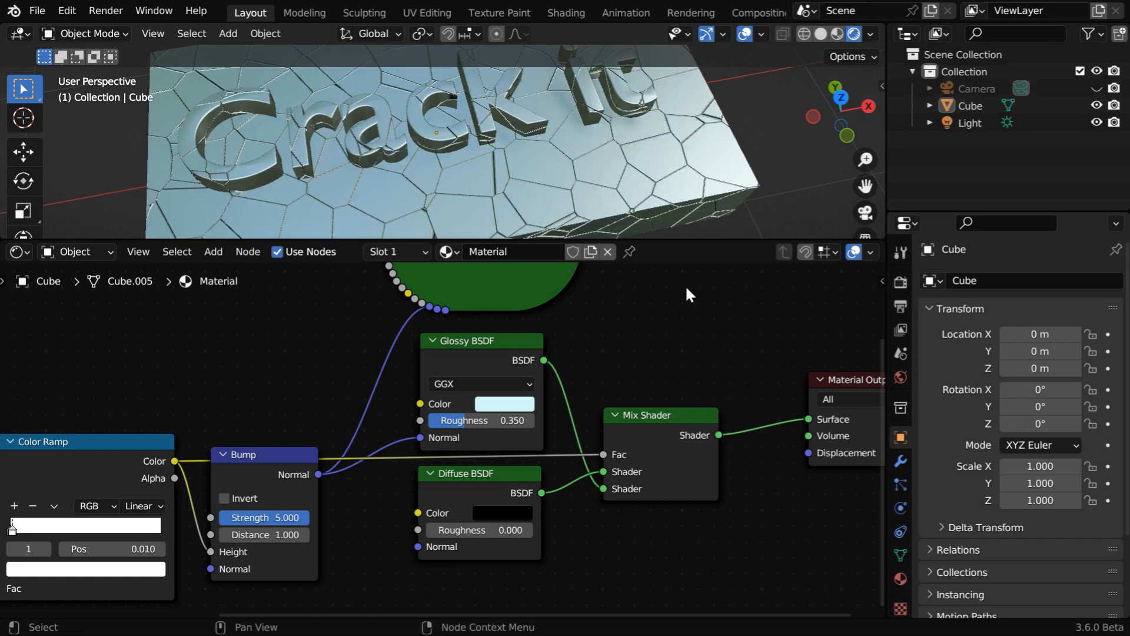
Enlarge the 3D viewport over the Shader Editor to inspect the whole cracked block.
drag(681, 237, 641, 630)
drag(593, 575, 591, 574)
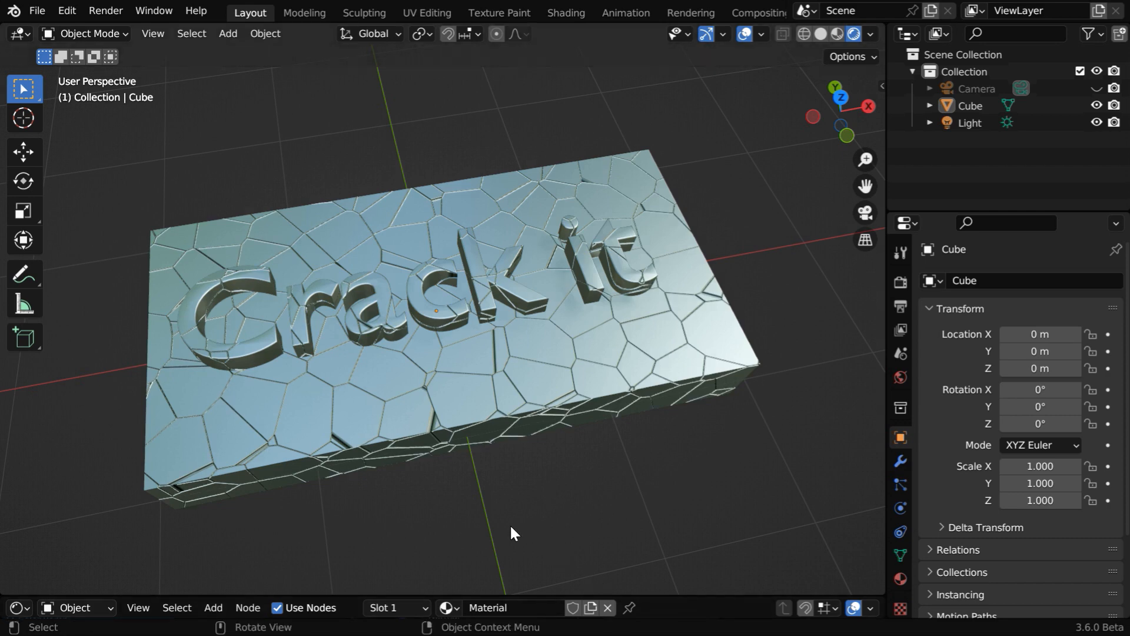